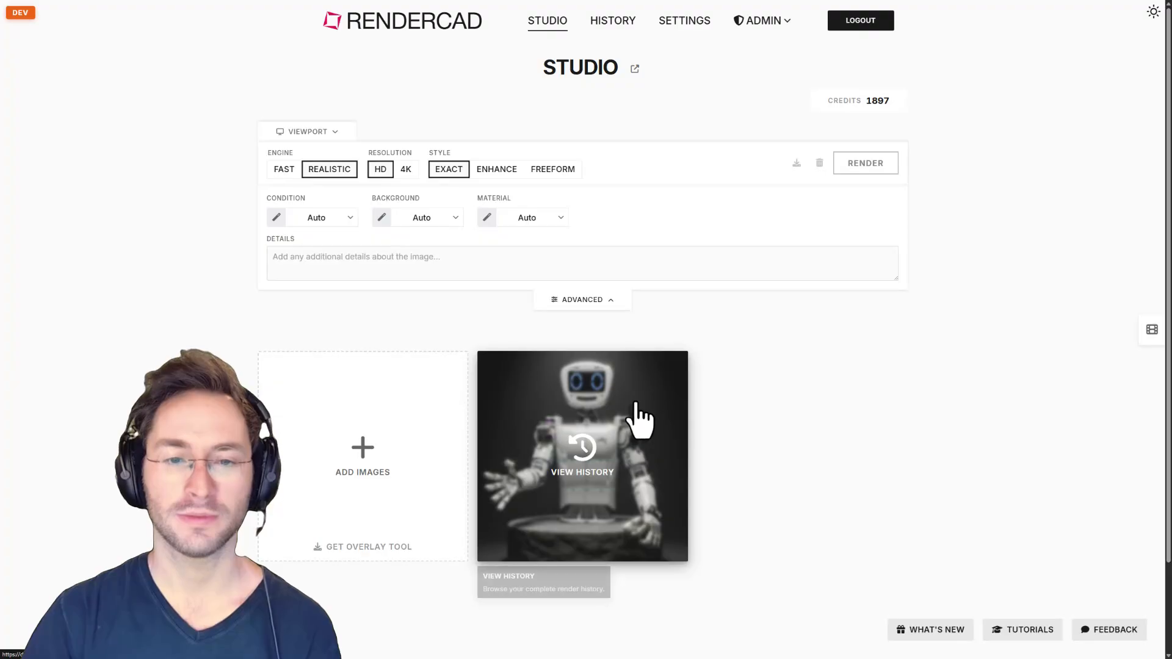
Open the render history, scroll to the silver sports car render, and show its re-render choices.
{"action": "left_click", "coordinate": [635, 403]}
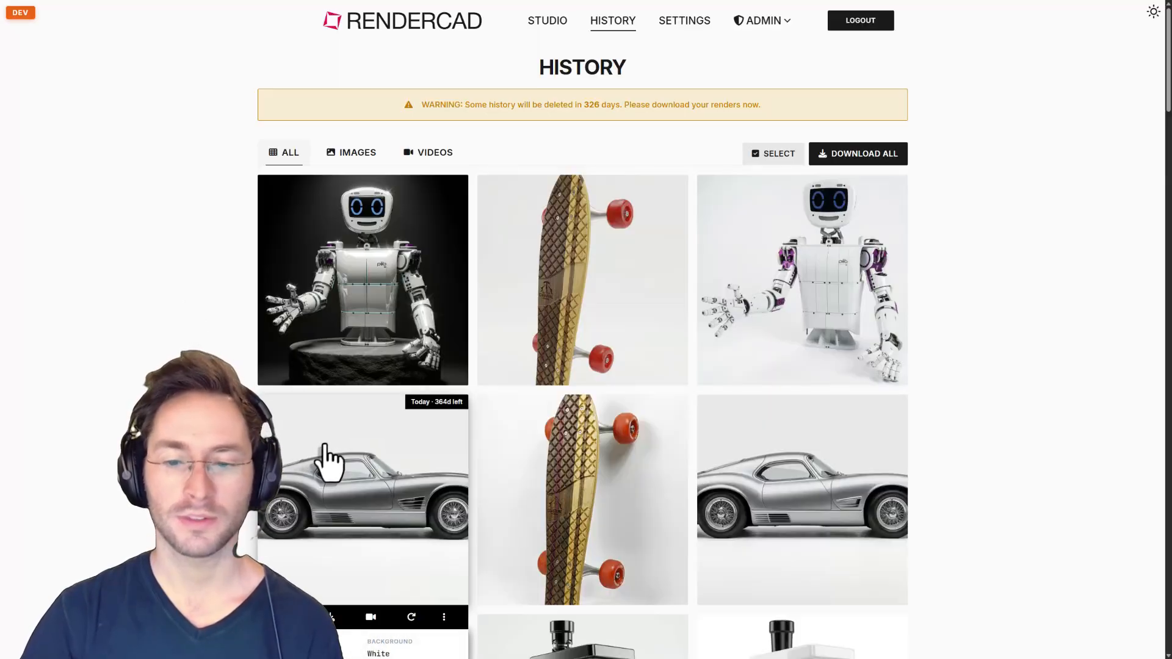
{"action": "scroll", "coordinate": [394, 470], "scroll_direction": "down", "scroll_amount": 2}
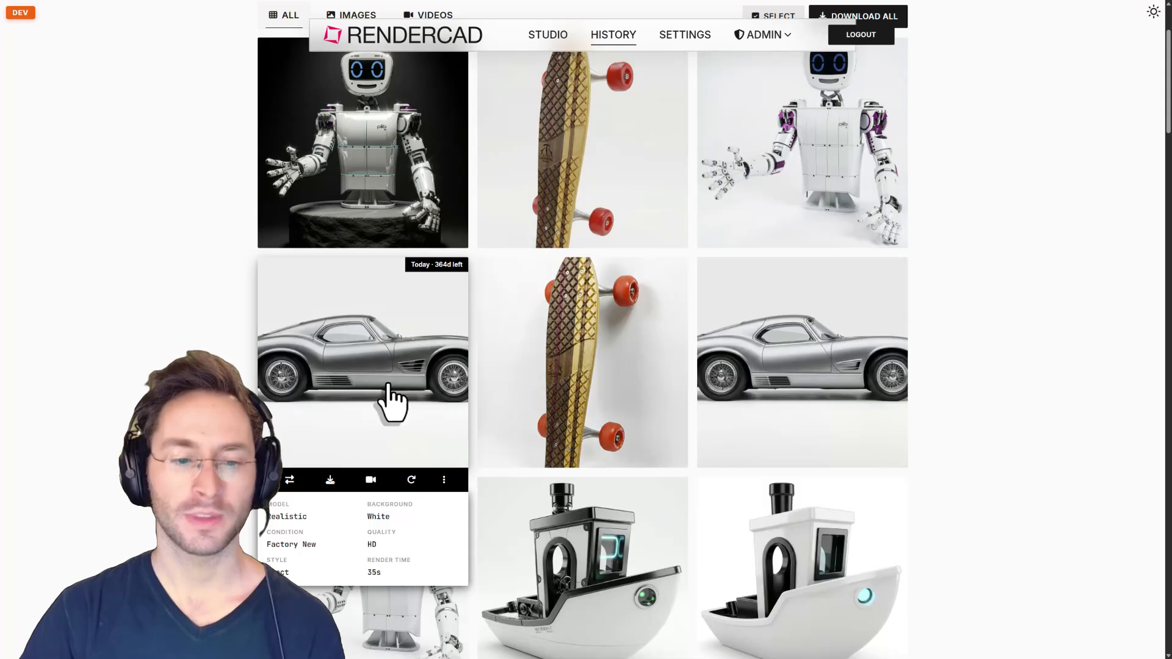
{"action": "left_click", "coordinate": [411, 482]}
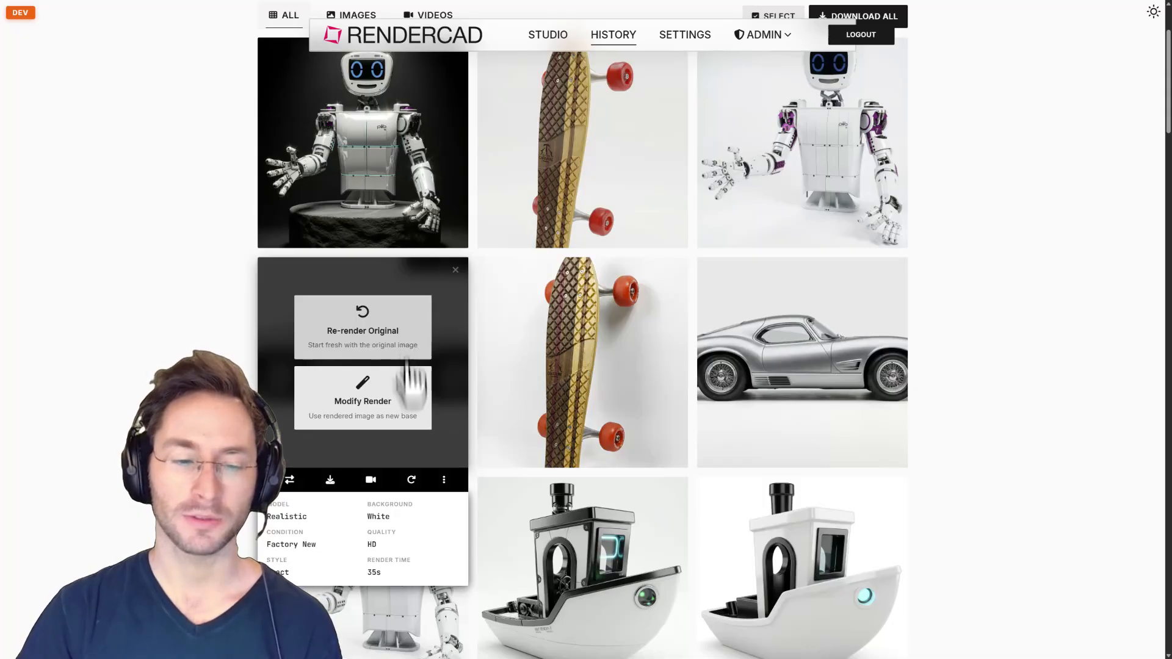
Choose Modify Render to load the silver car into Studio with Realistic, HD and Exact settings.
{"action": "left_click", "coordinate": [403, 400]}
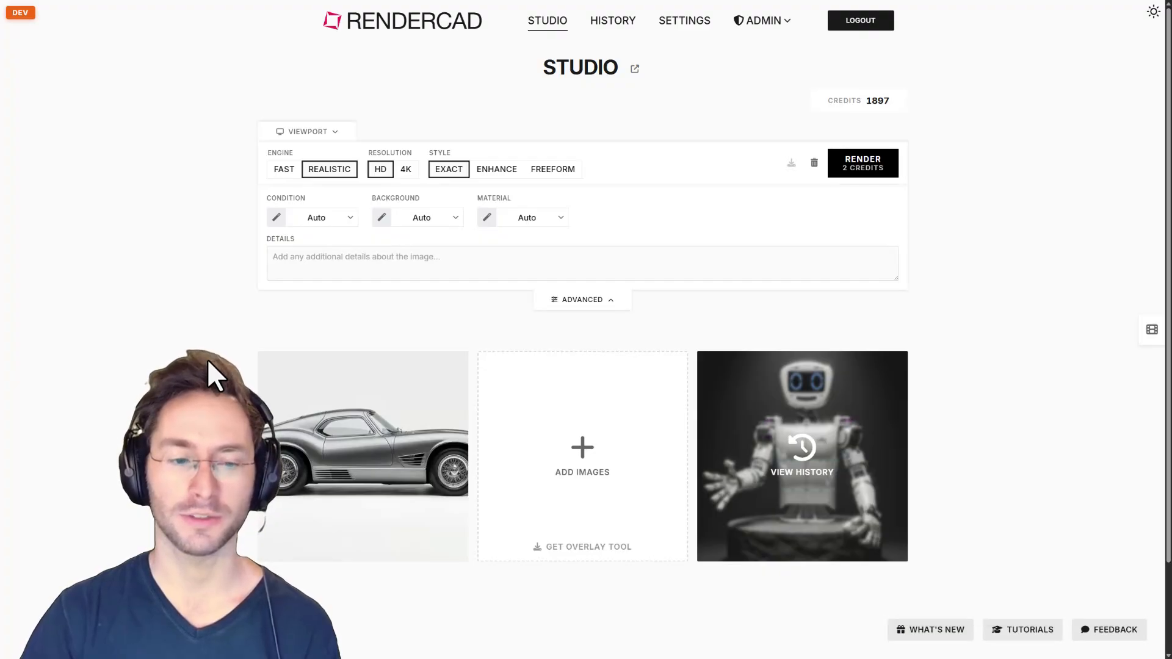
{"action": "mouse_move", "coordinate": [327, 461]}
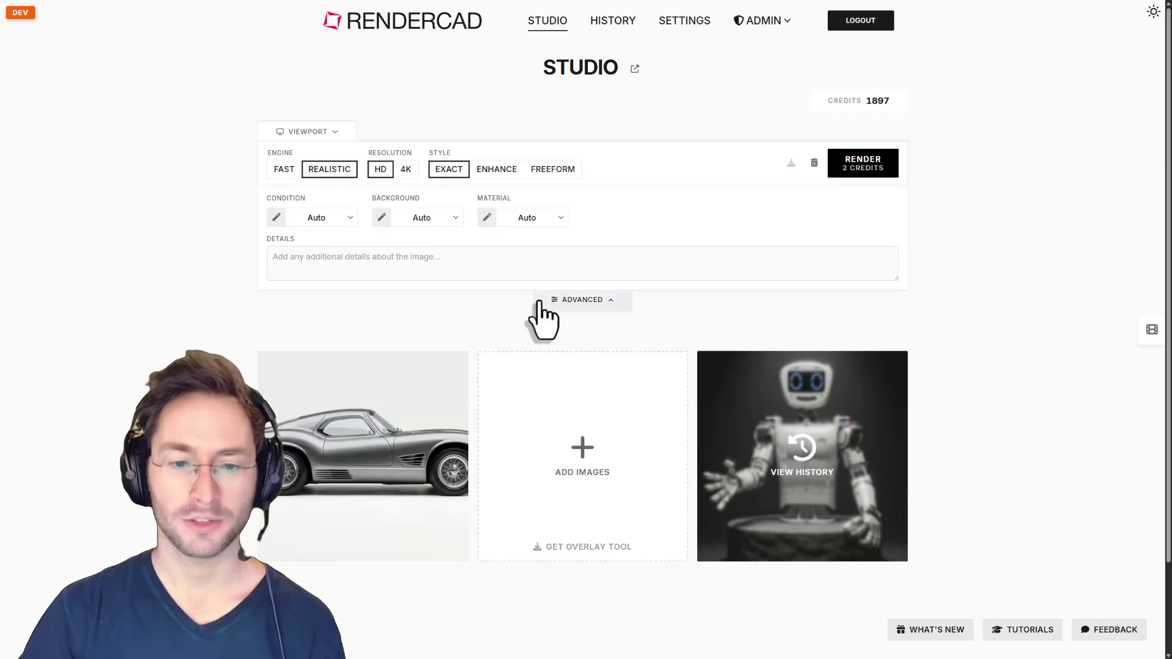
{"action": "mouse_move", "coordinate": [334, 224]}
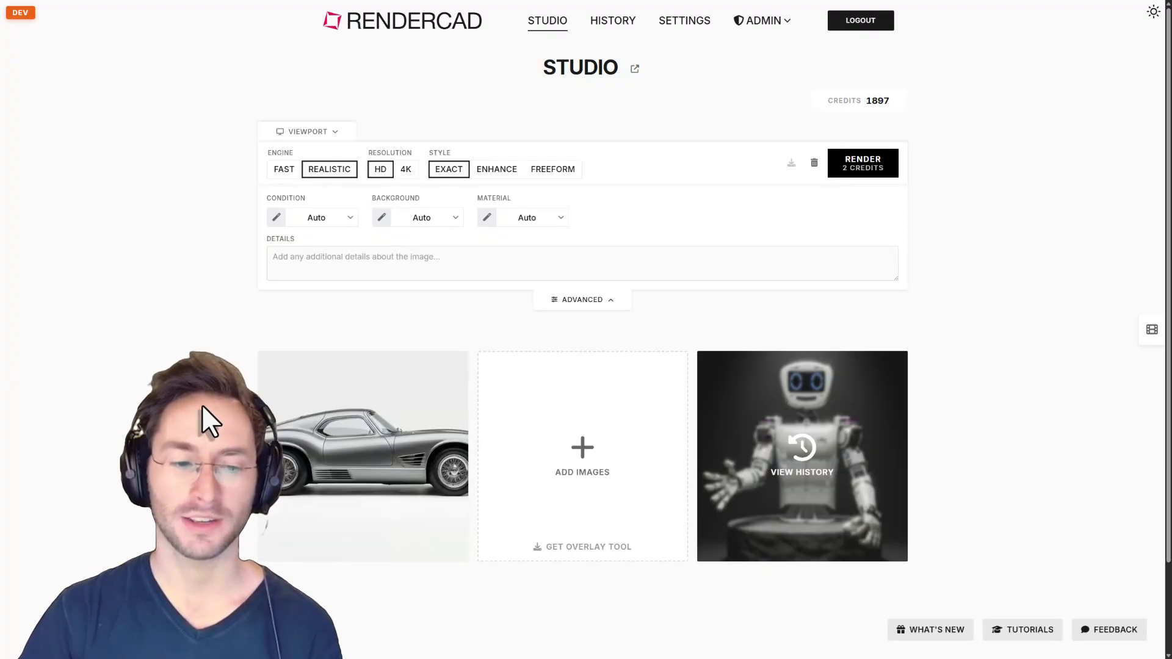
{"action": "mouse_move", "coordinate": [295, 441]}
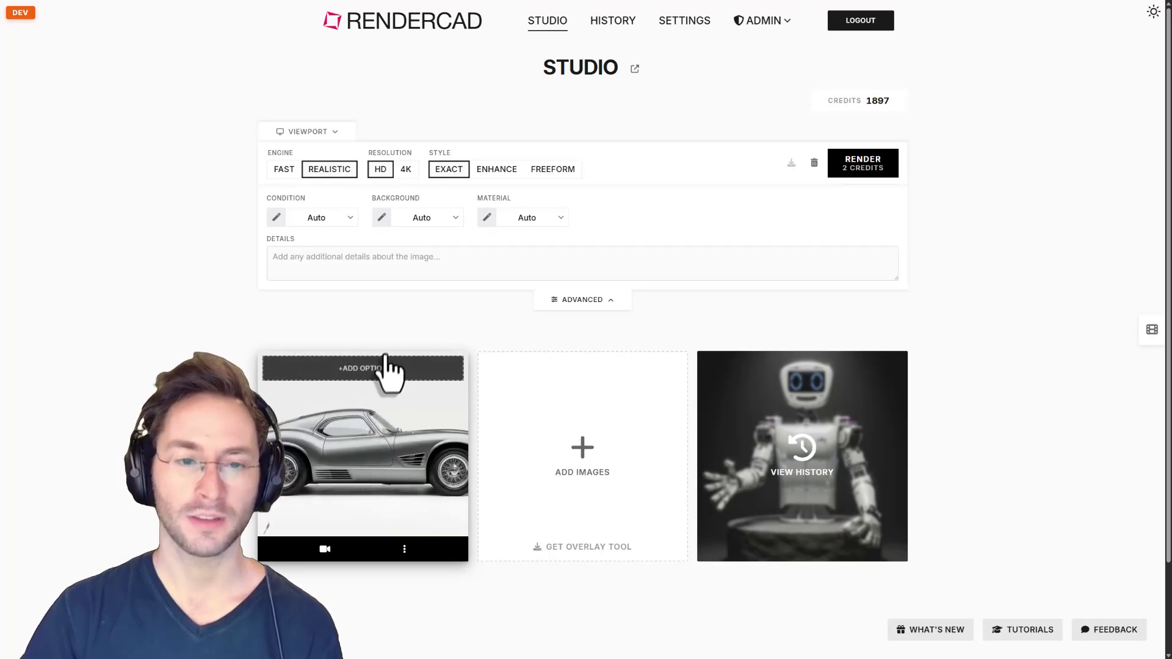
Apply the glossy dark red car paint from the library's Car category as the material.
{"action": "left_click", "coordinate": [523, 223]}
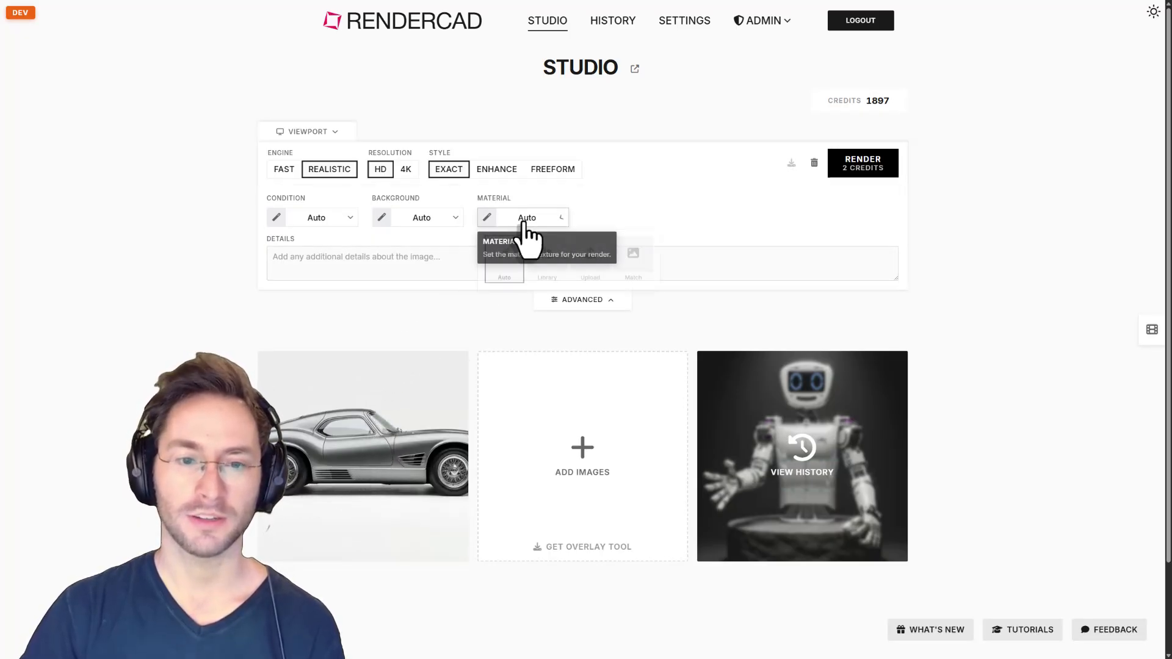
{"action": "left_click", "coordinate": [554, 278]}
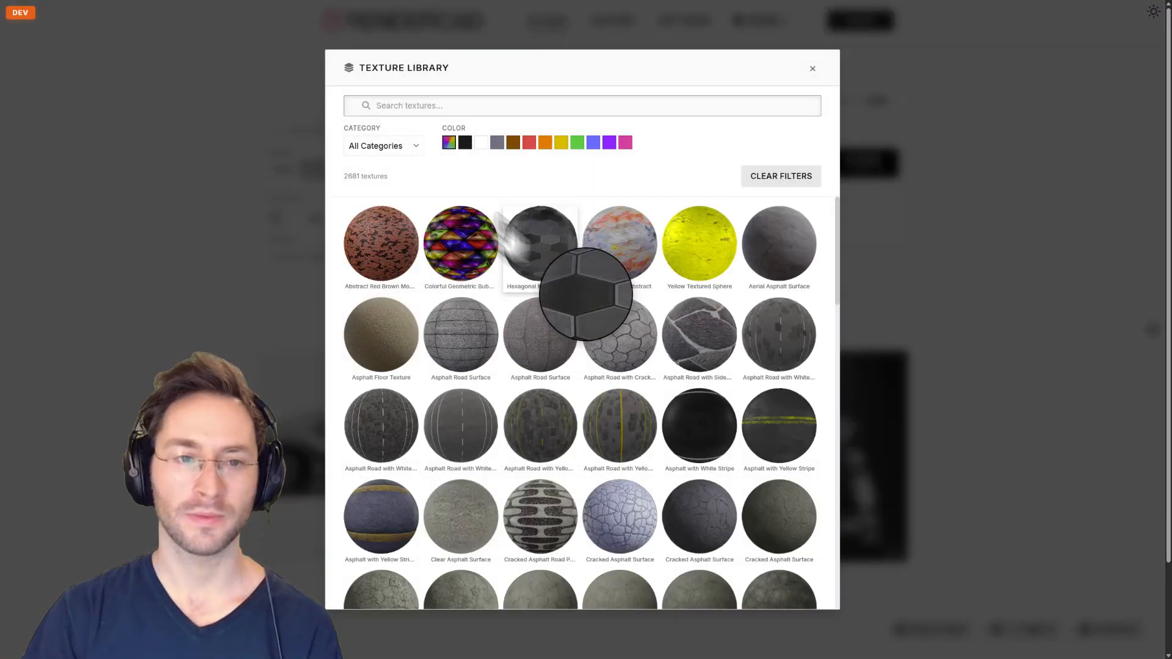
{"action": "left_click", "coordinate": [406, 149]}
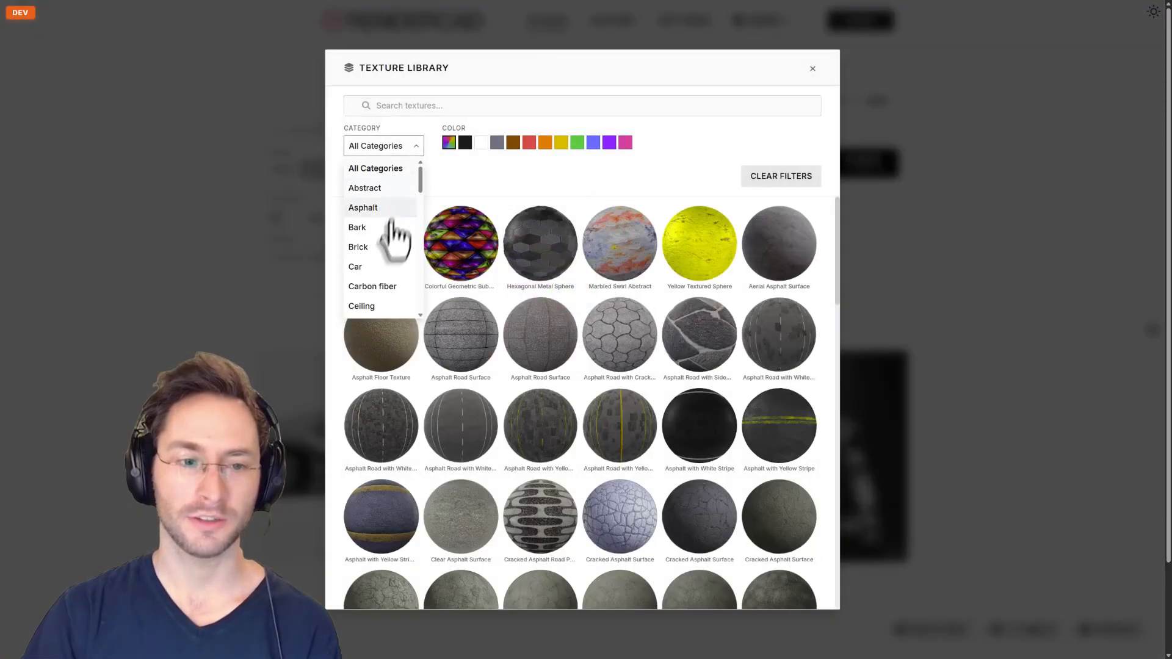
{"action": "left_click", "coordinate": [381, 268]}
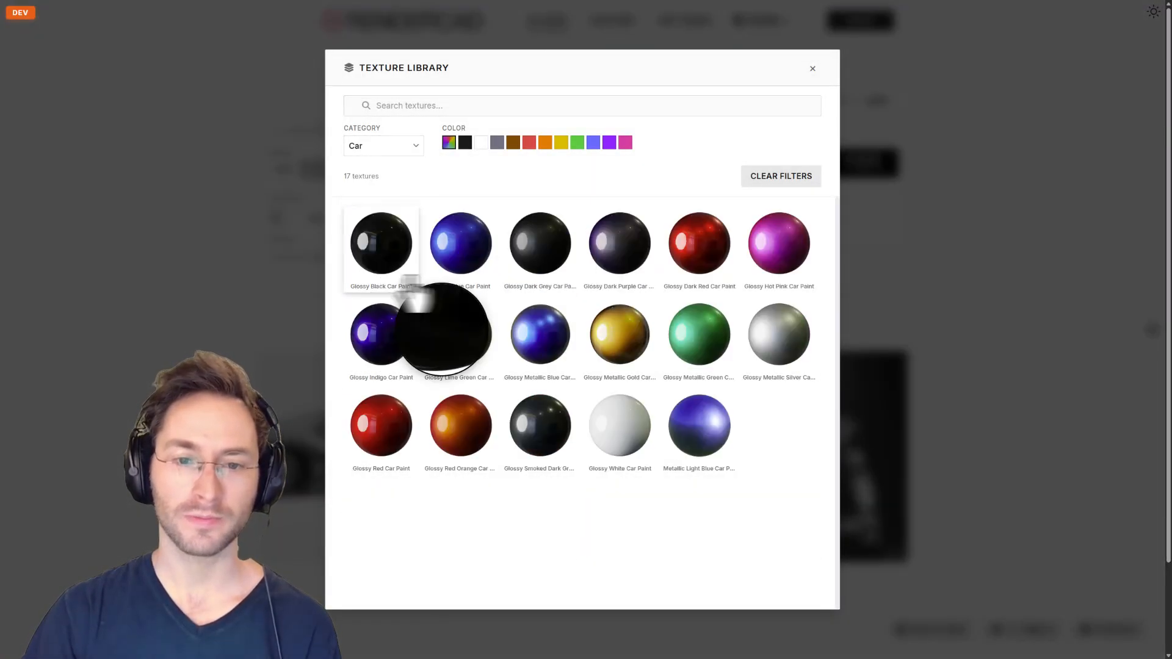
{"action": "left_click", "coordinate": [708, 261]}
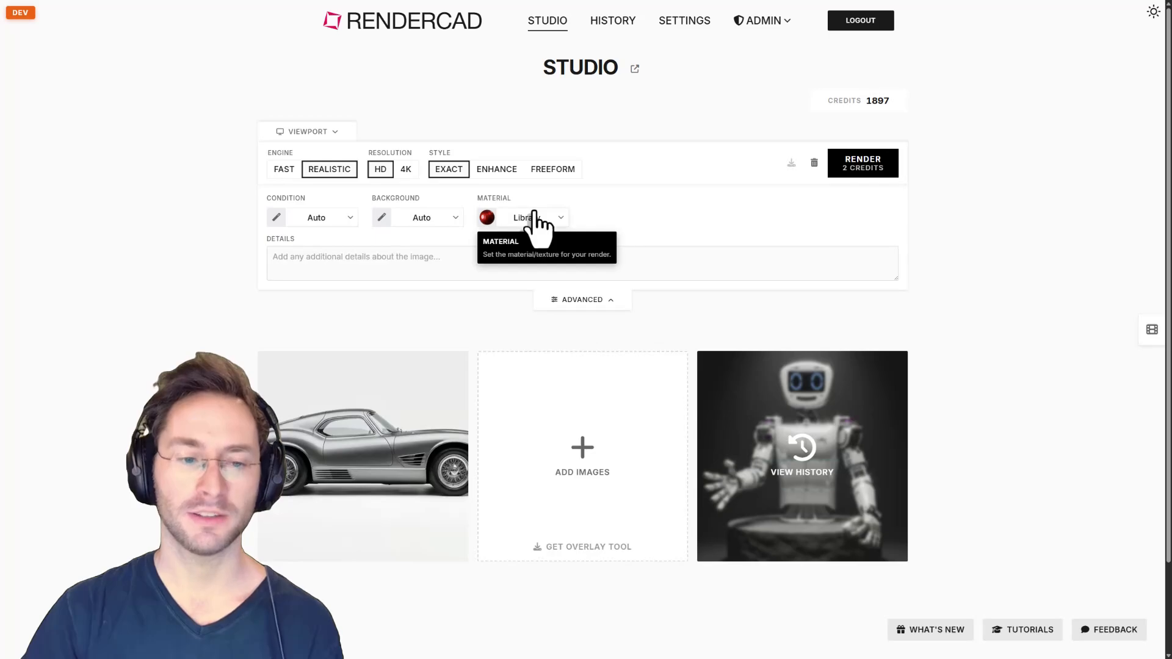
{"action": "mouse_move", "coordinate": [441, 391]}
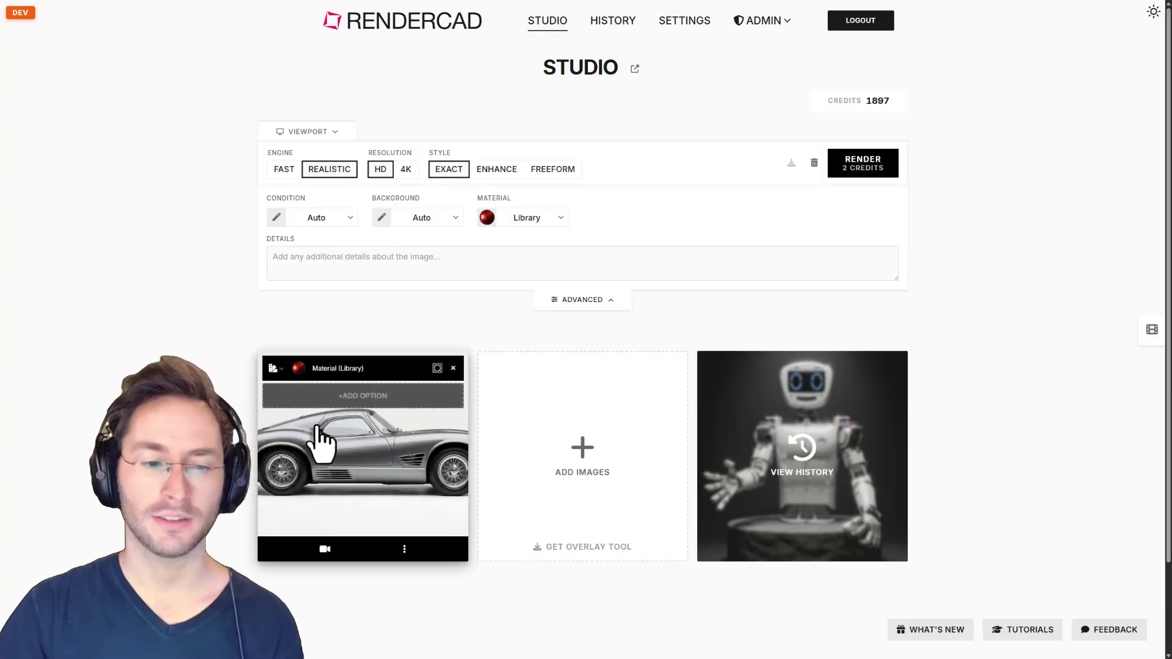
Add a second library material, searching 'copp' and choosing Brushed Copper Metal.
{"action": "left_click", "coordinate": [380, 397]}
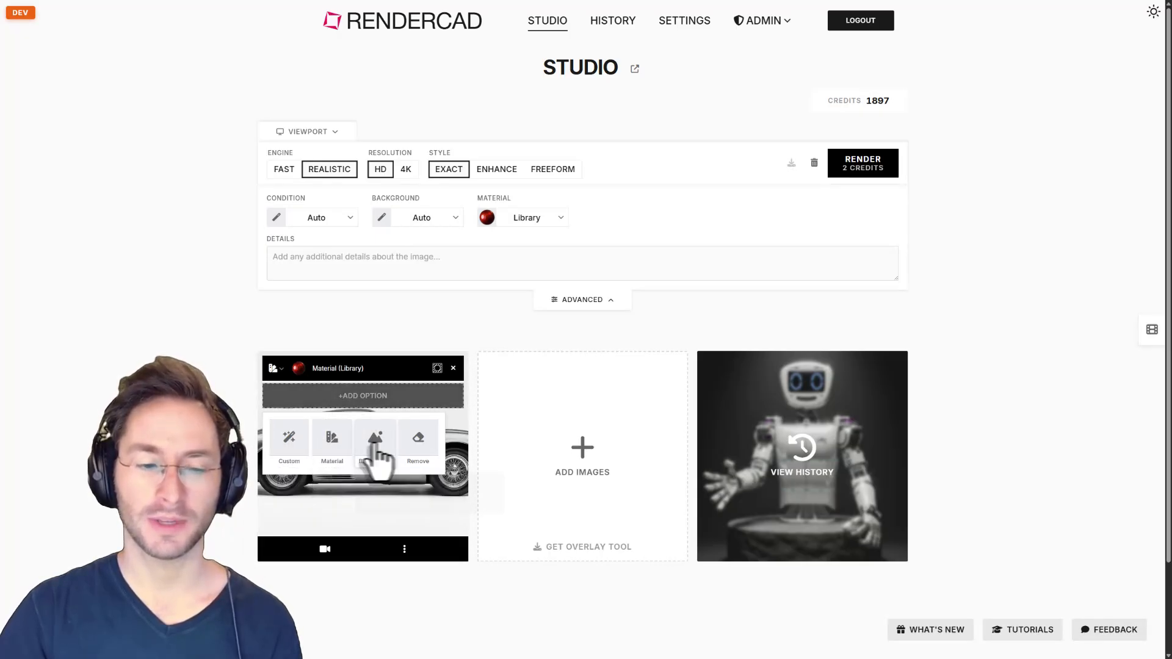
{"action": "left_click", "coordinate": [333, 446]}
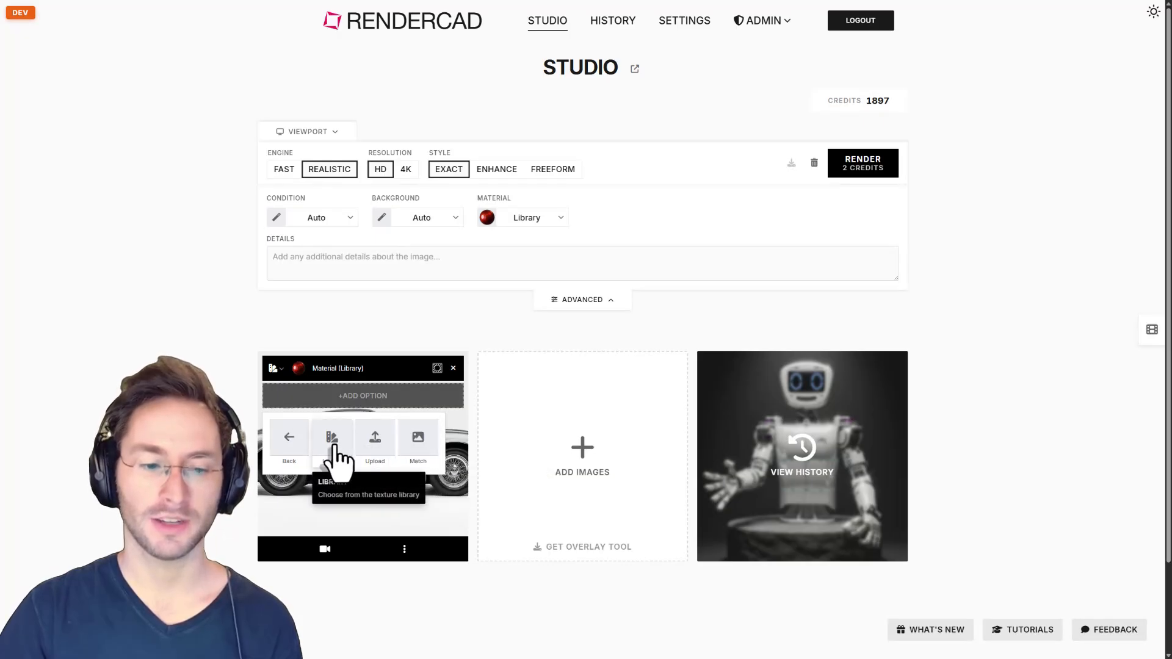
{"action": "left_click", "coordinate": [333, 443]}
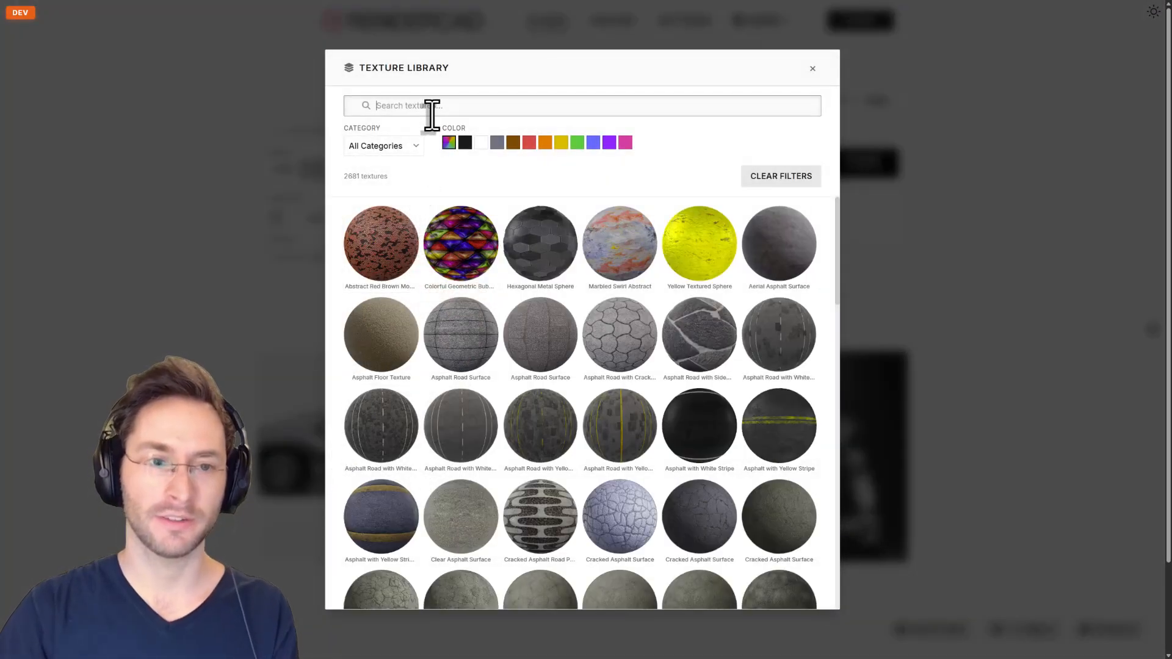
{"action": "type", "text": "copp"}
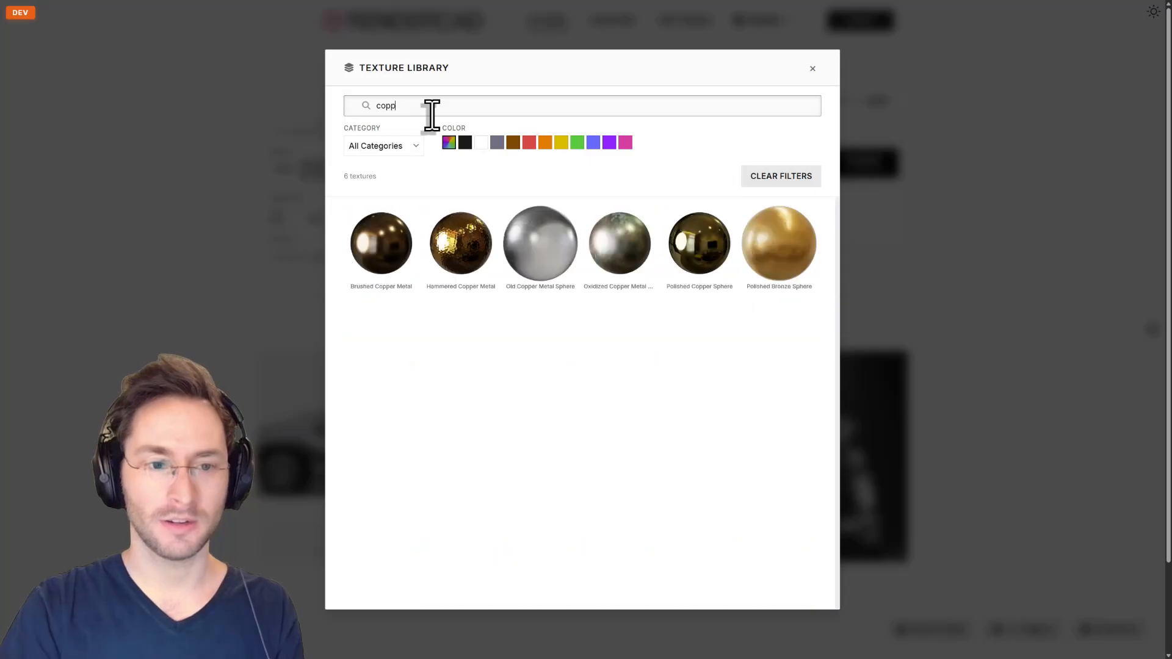
{"action": "left_click", "coordinate": [379, 247]}
{"action": "mouse_move", "coordinate": [367, 397]}
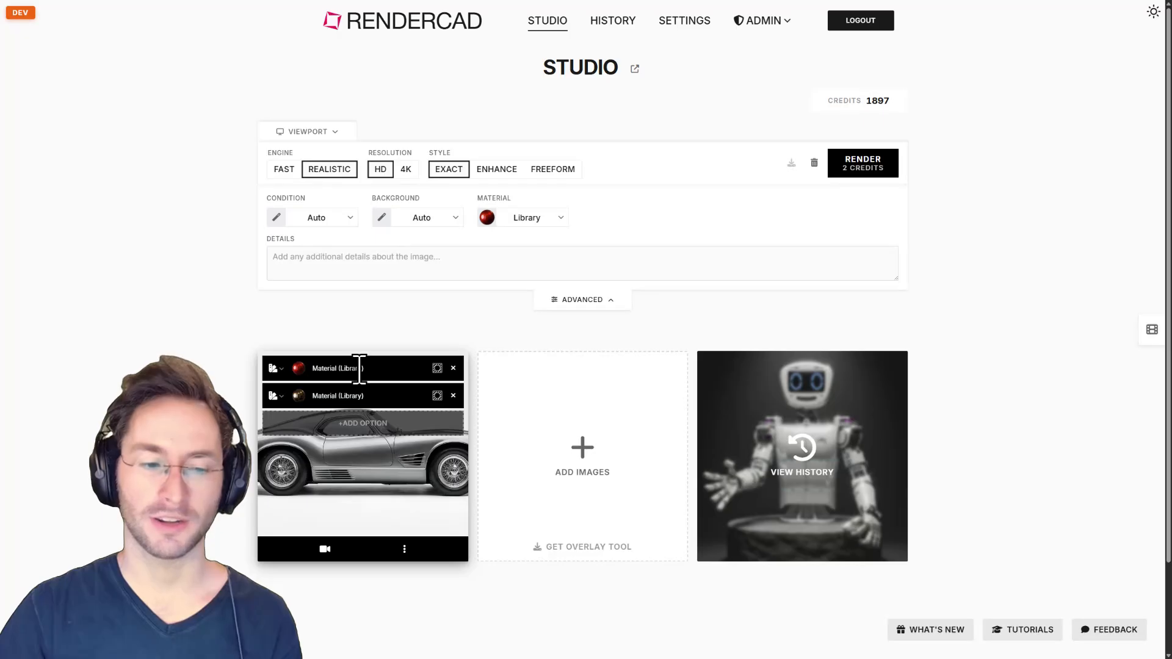
Mask the Brushed Copper material to the front and rear wheels, then view the car full-size.
{"action": "left_click", "coordinate": [437, 397]}
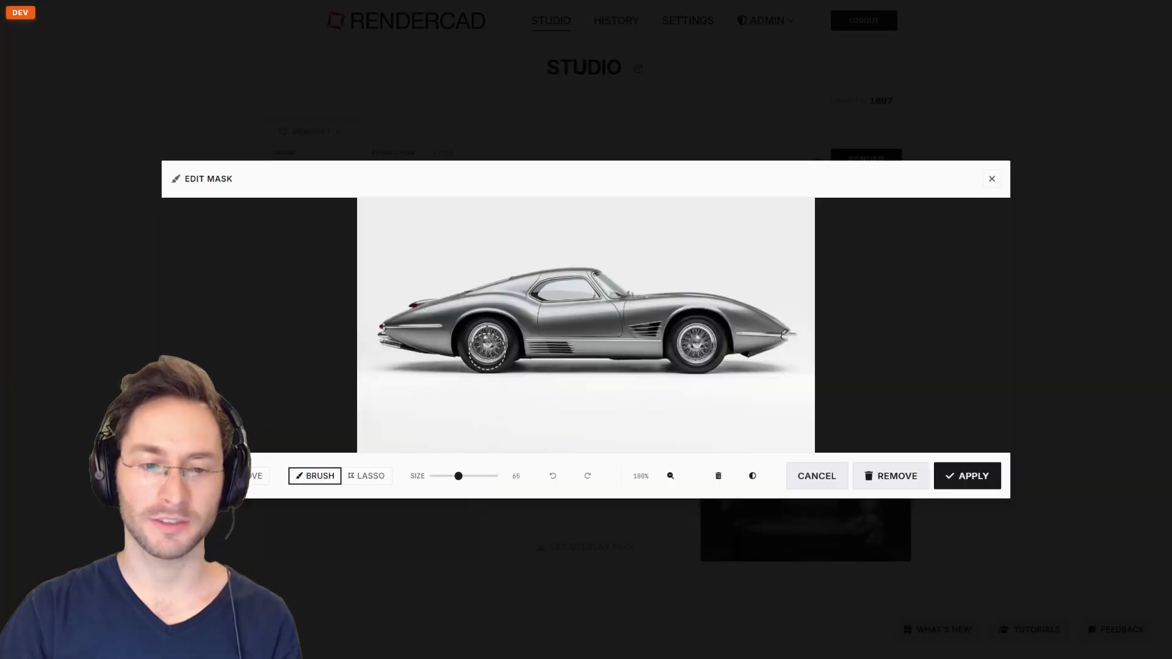
{"action": "left_click", "coordinate": [488, 344]}
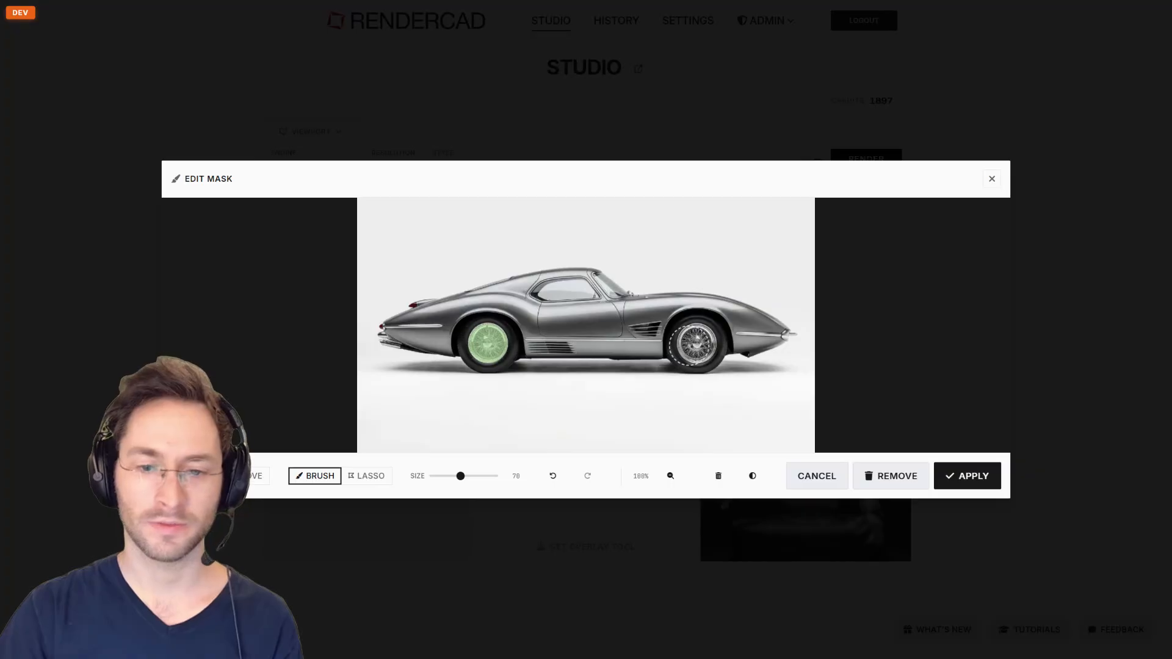
{"action": "left_click", "coordinate": [696, 344]}
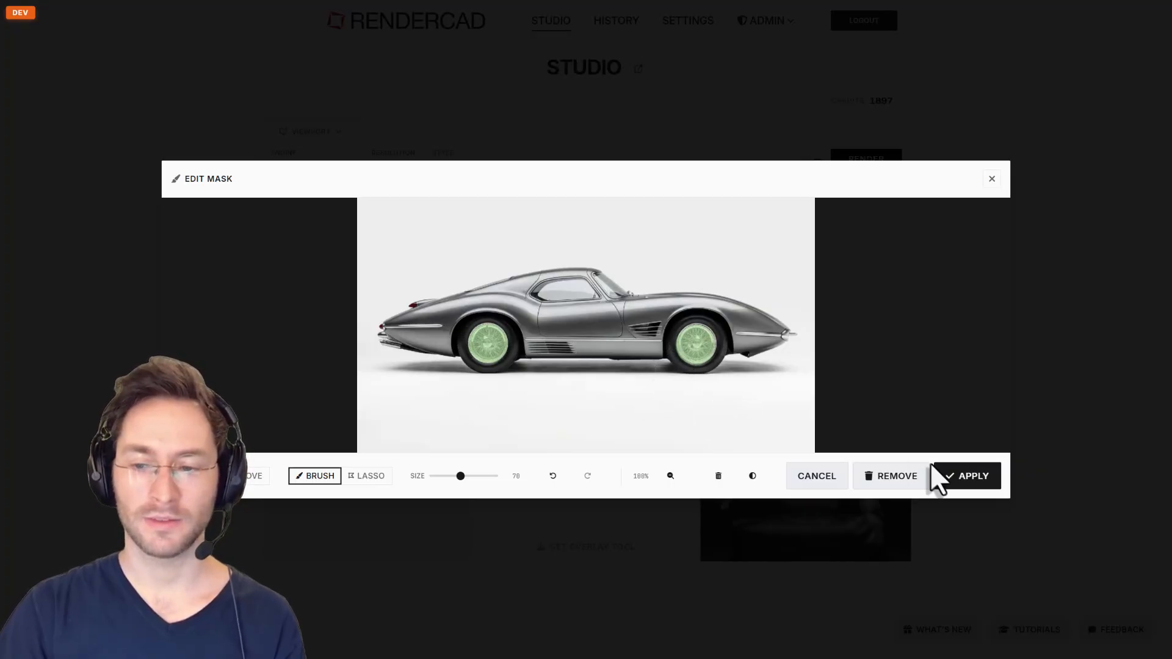
{"action": "left_click", "coordinate": [952, 479]}
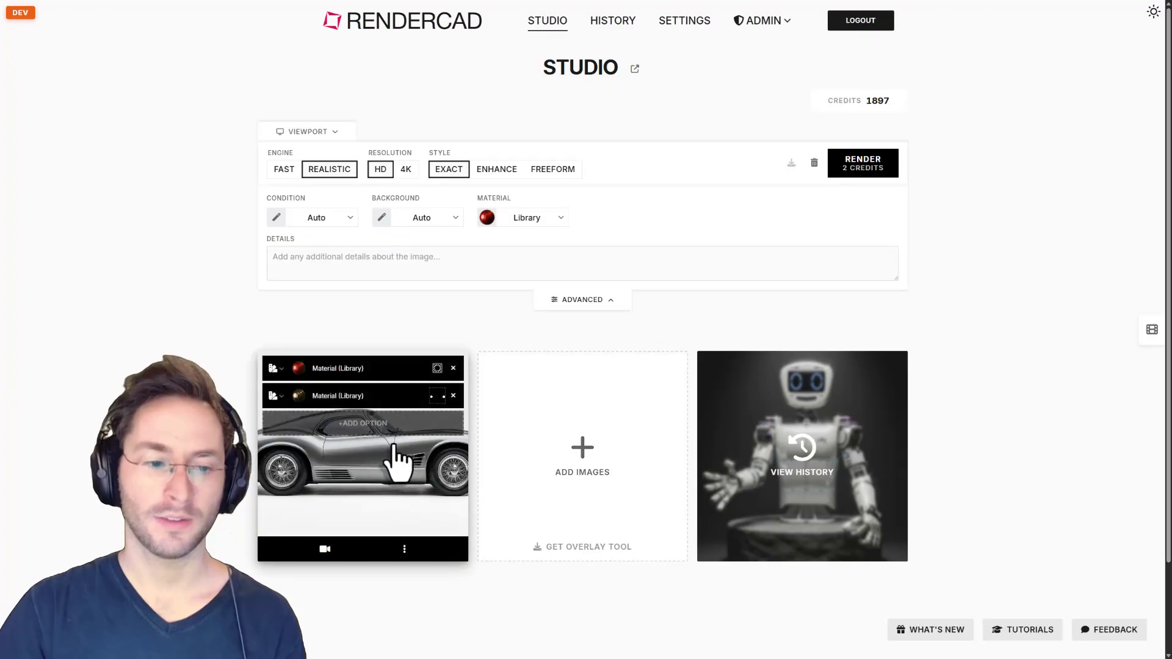
{"action": "left_click", "coordinate": [364, 476]}
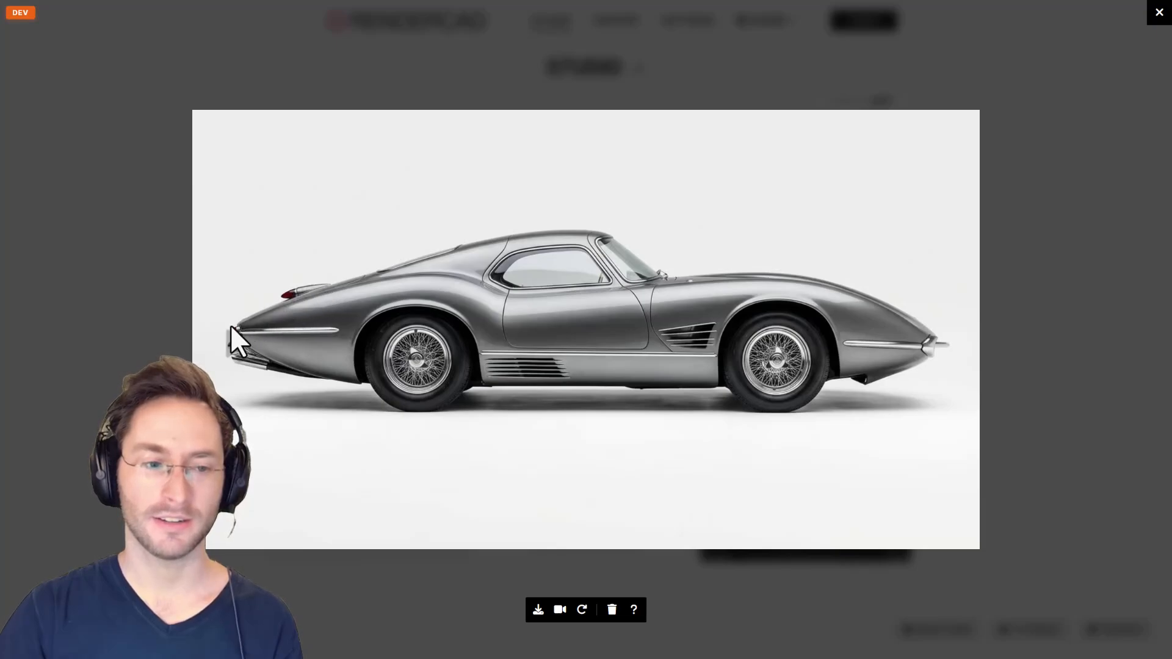
Close the full-size view and add a Remove option masked over two small marks at the rear.
{"action": "left_click", "coordinate": [104, 457]}
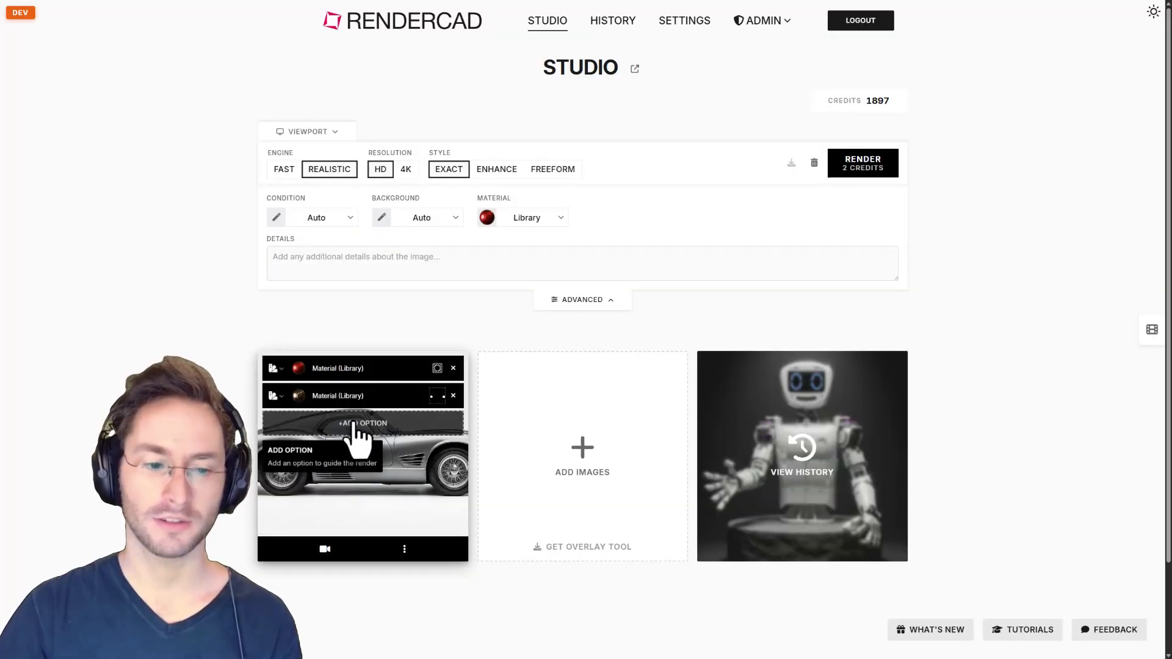
{"action": "left_click", "coordinate": [359, 435]}
{"action": "left_click", "coordinate": [426, 477]}
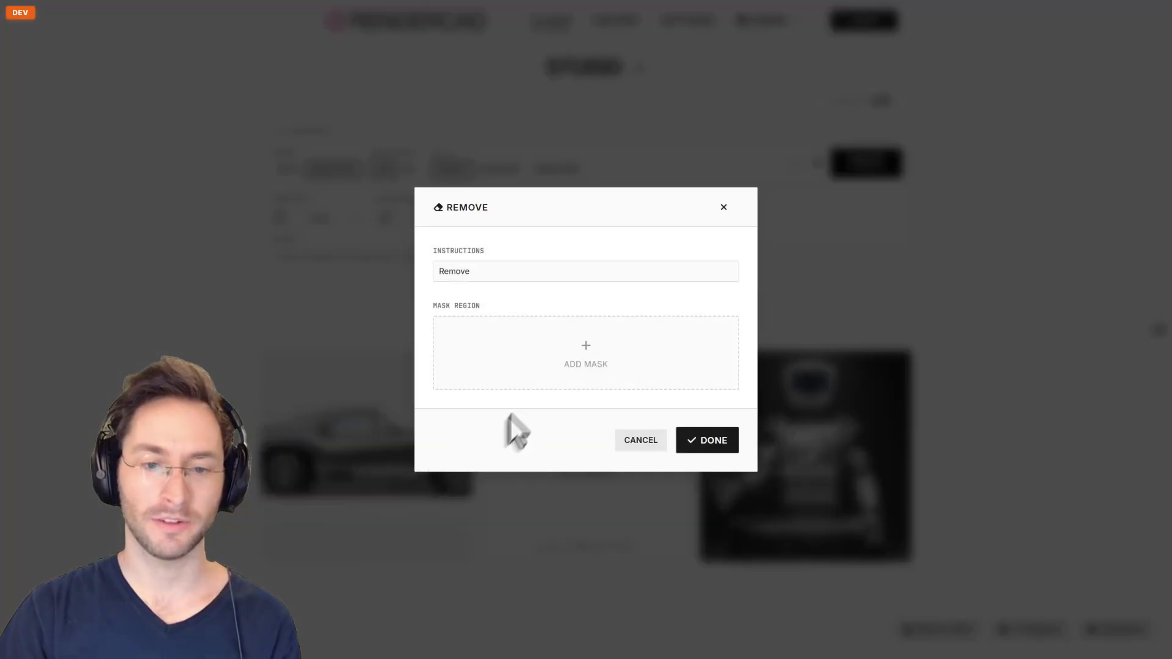
{"action": "left_click", "coordinate": [588, 351]}
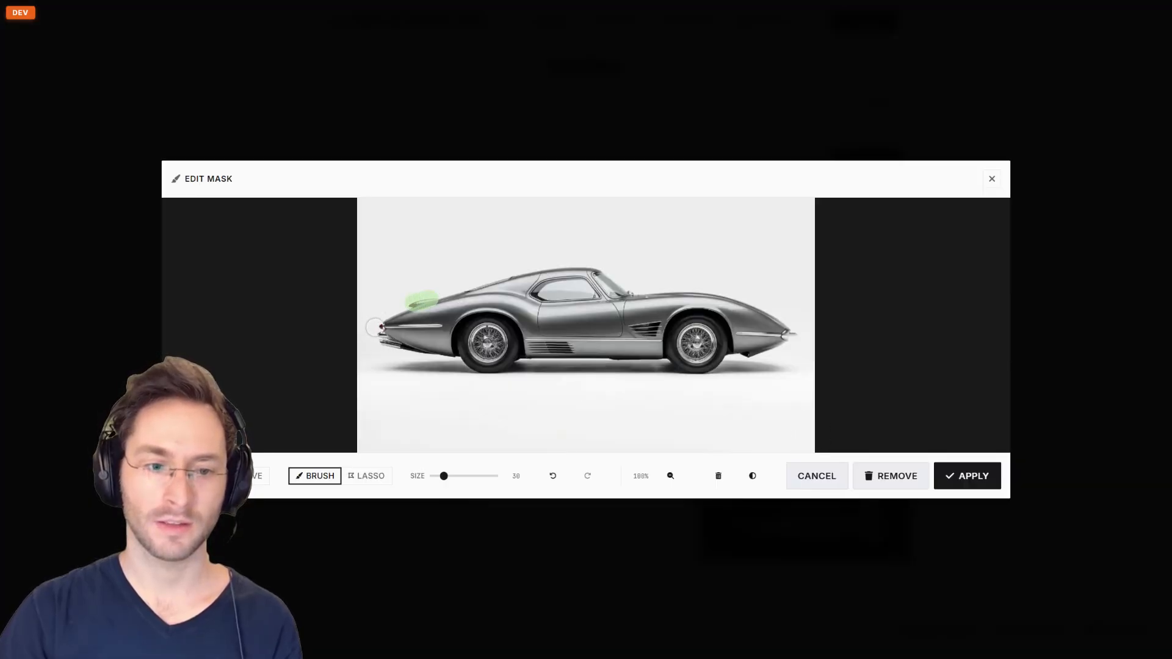
{"action": "left_click", "coordinate": [963, 476]}
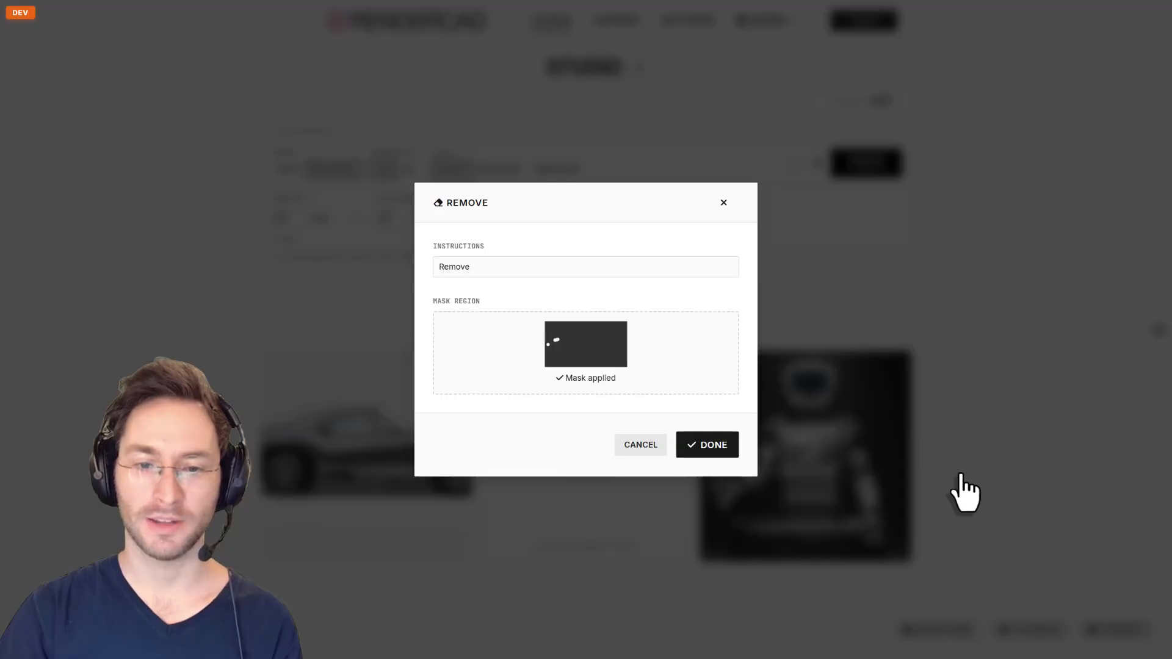
{"action": "left_click", "coordinate": [708, 445]}
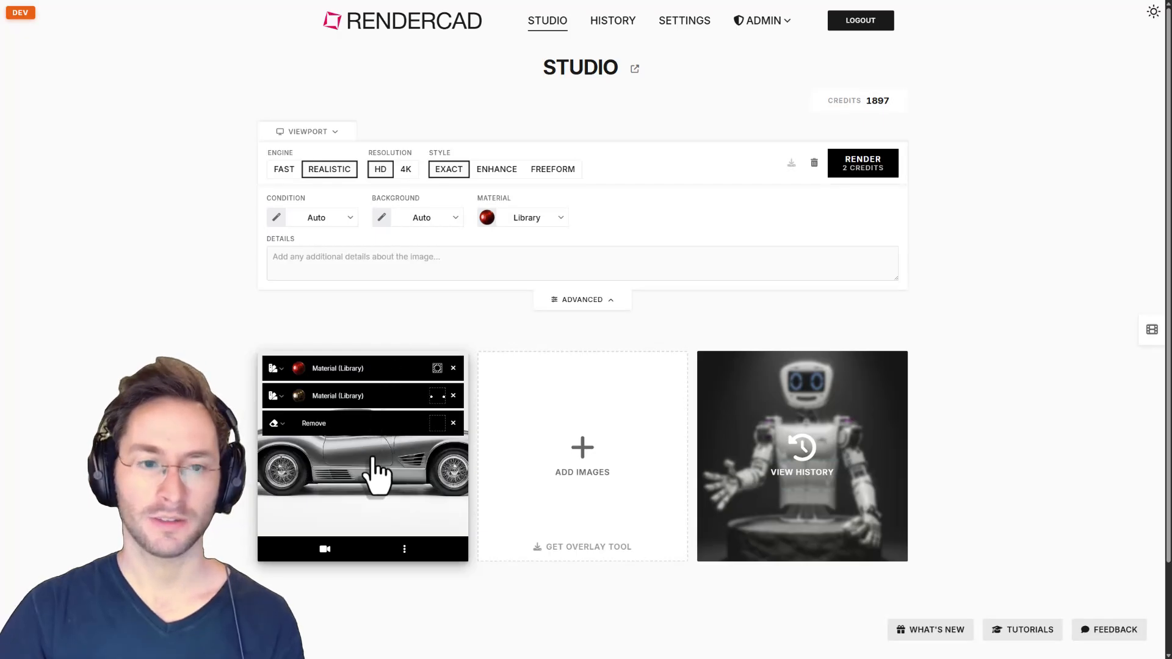
Render the car, then inspect the red car on white backdrop full-size and close it.
{"action": "left_click", "coordinate": [879, 165]}
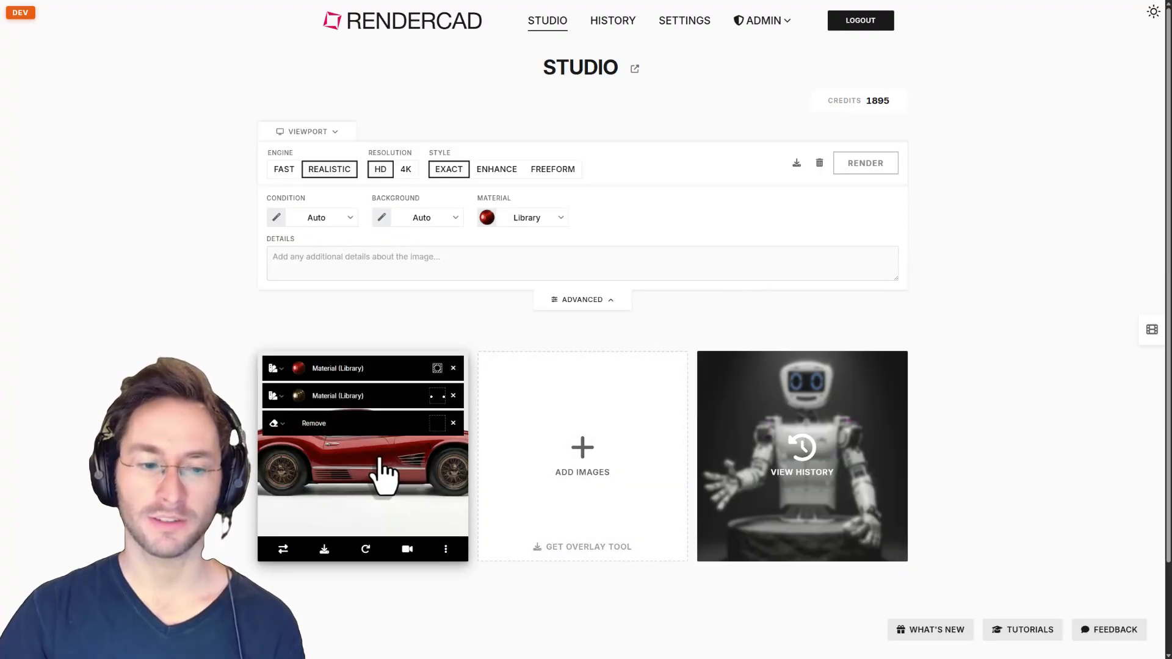
{"action": "left_click", "coordinate": [381, 459]}
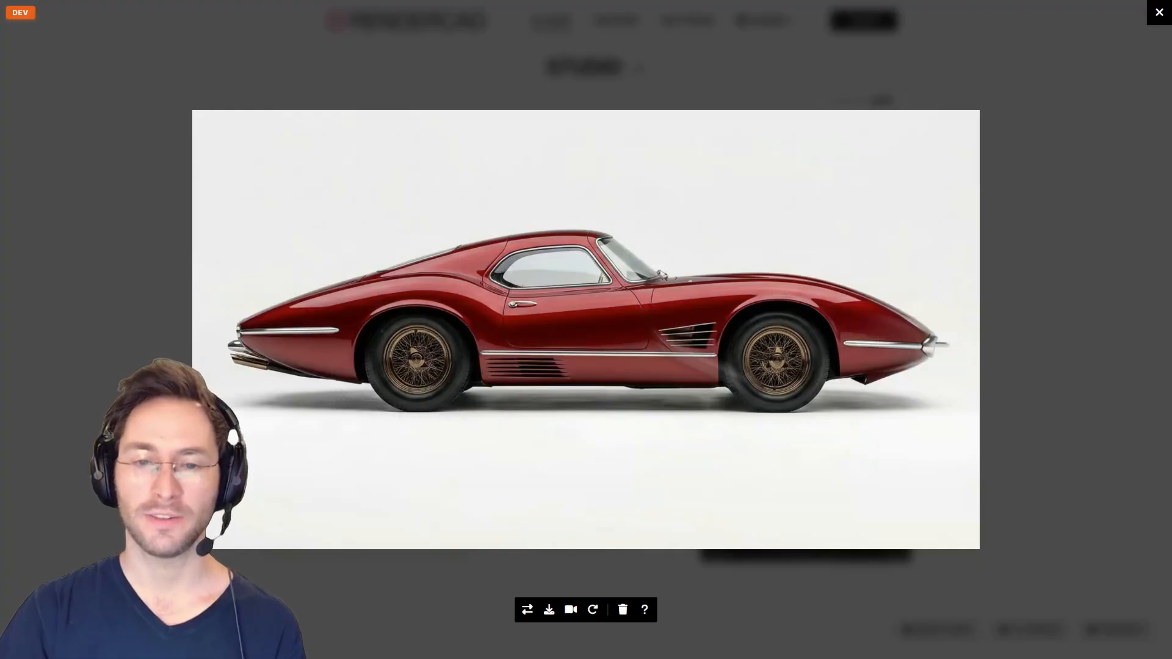
{"action": "left_click", "coordinate": [1021, 331]}
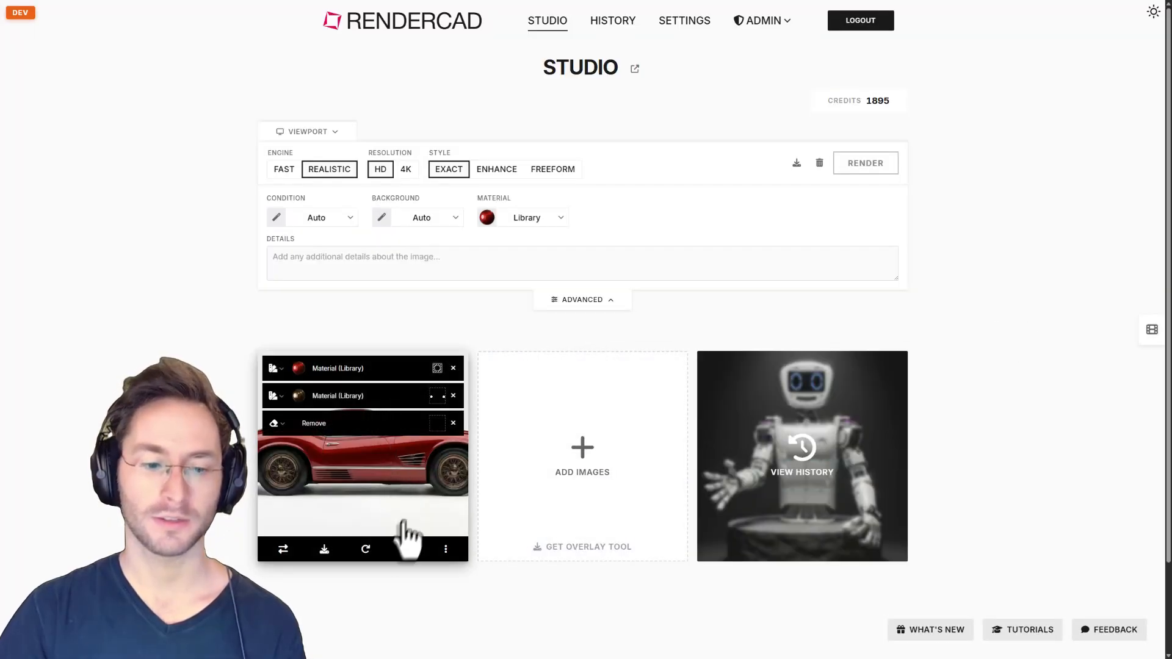
Reuse the red render as the base image via Modify Render and reset Material to Auto.
{"action": "left_click", "coordinate": [366, 549]}
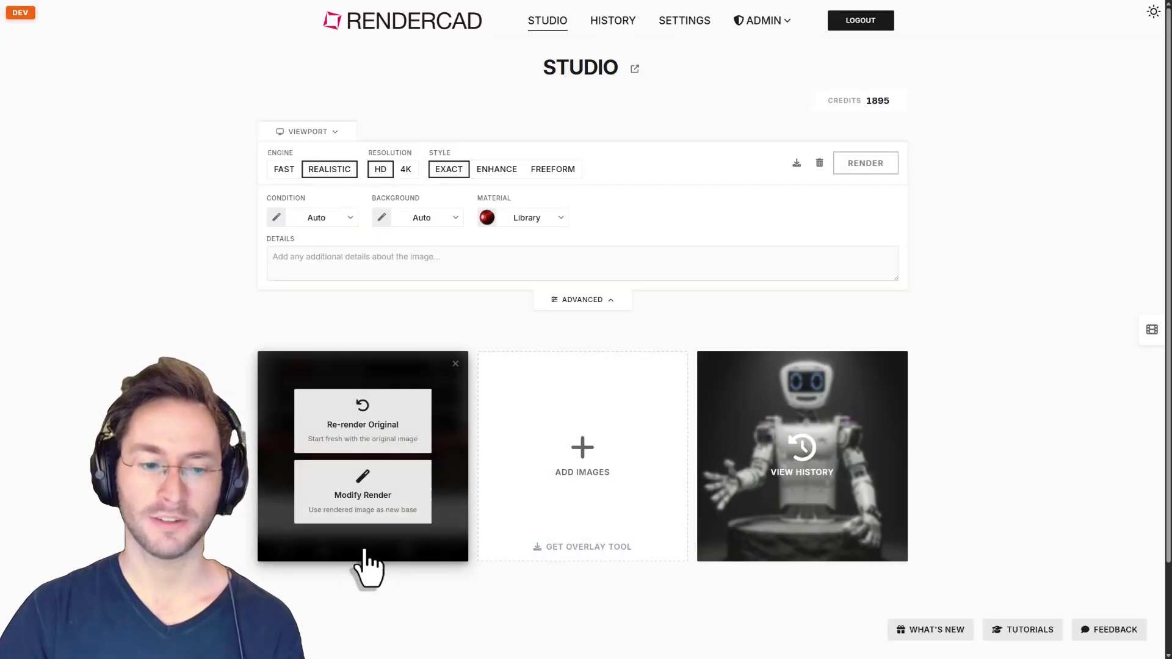
{"action": "left_click", "coordinate": [370, 510]}
{"action": "mouse_move", "coordinate": [594, 318]}
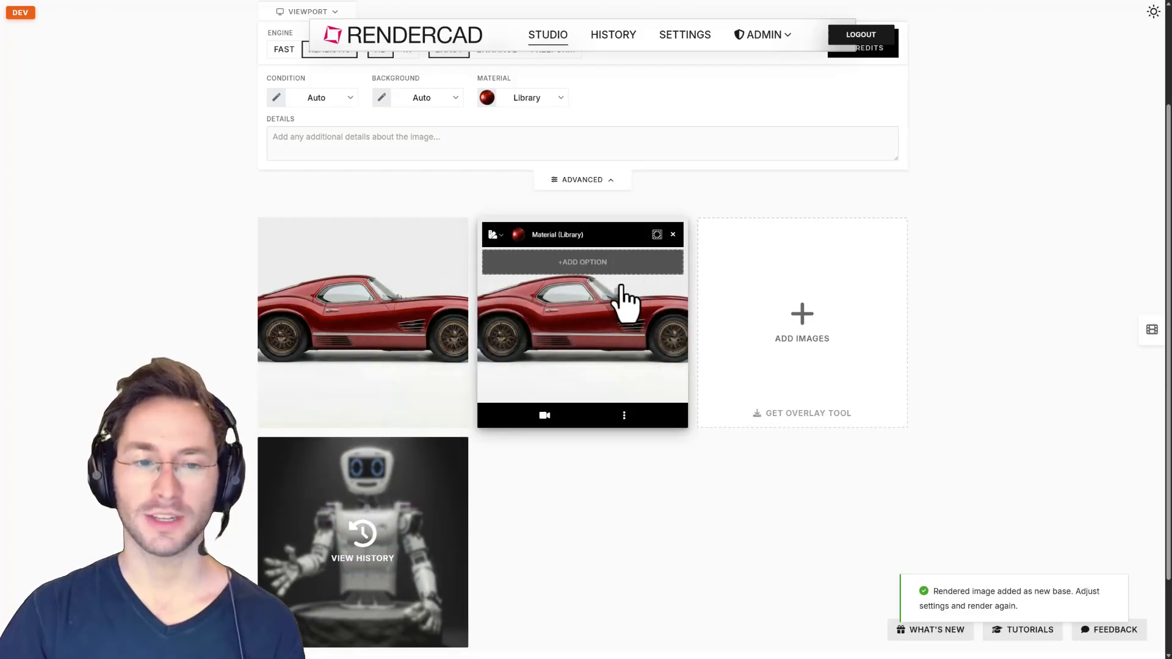
{"action": "mouse_move", "coordinate": [394, 263]}
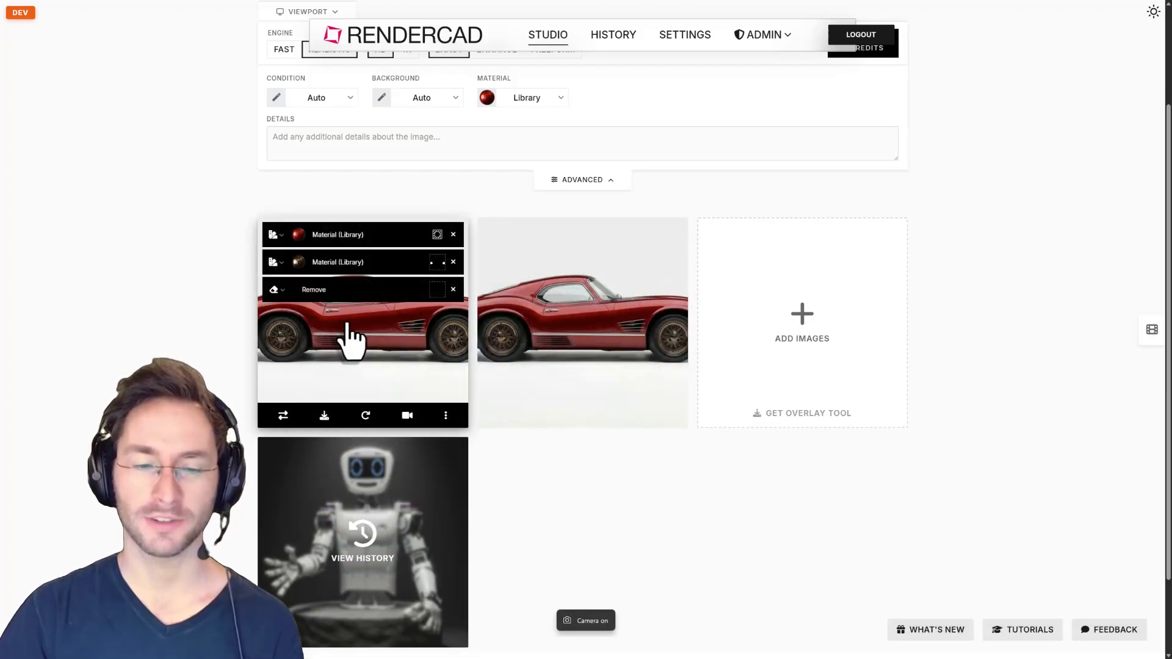
{"action": "mouse_move", "coordinate": [663, 287]}
{"action": "scroll", "coordinate": [564, 329], "scroll_direction": "up", "scroll_amount": 2}
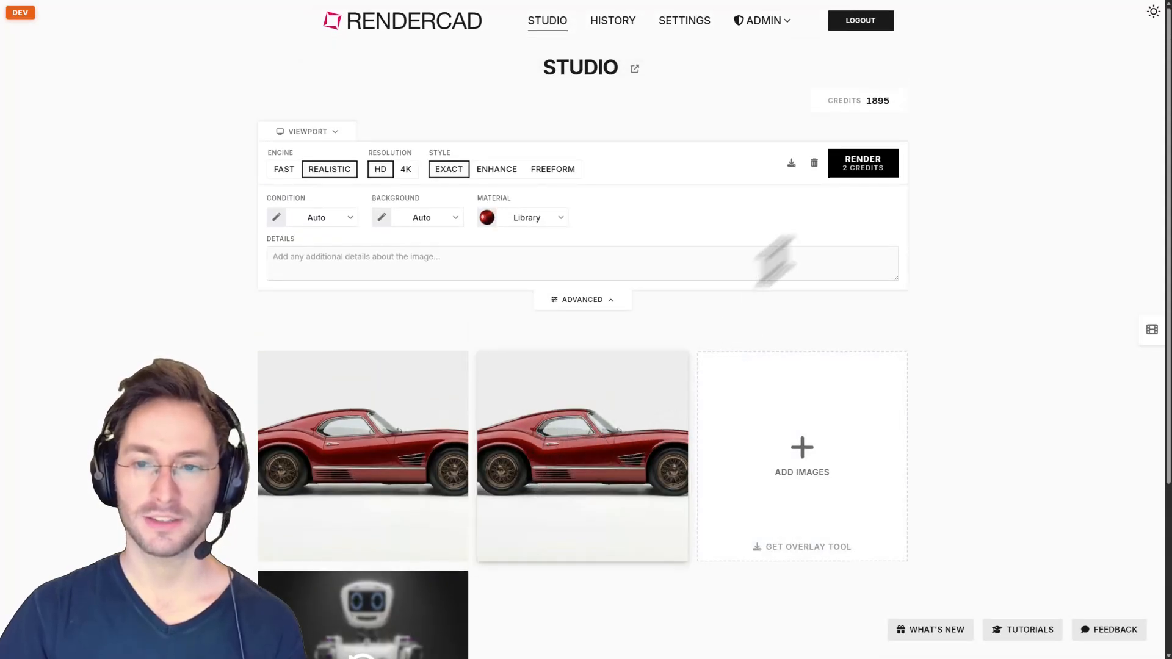
{"action": "mouse_move", "coordinate": [633, 393]}
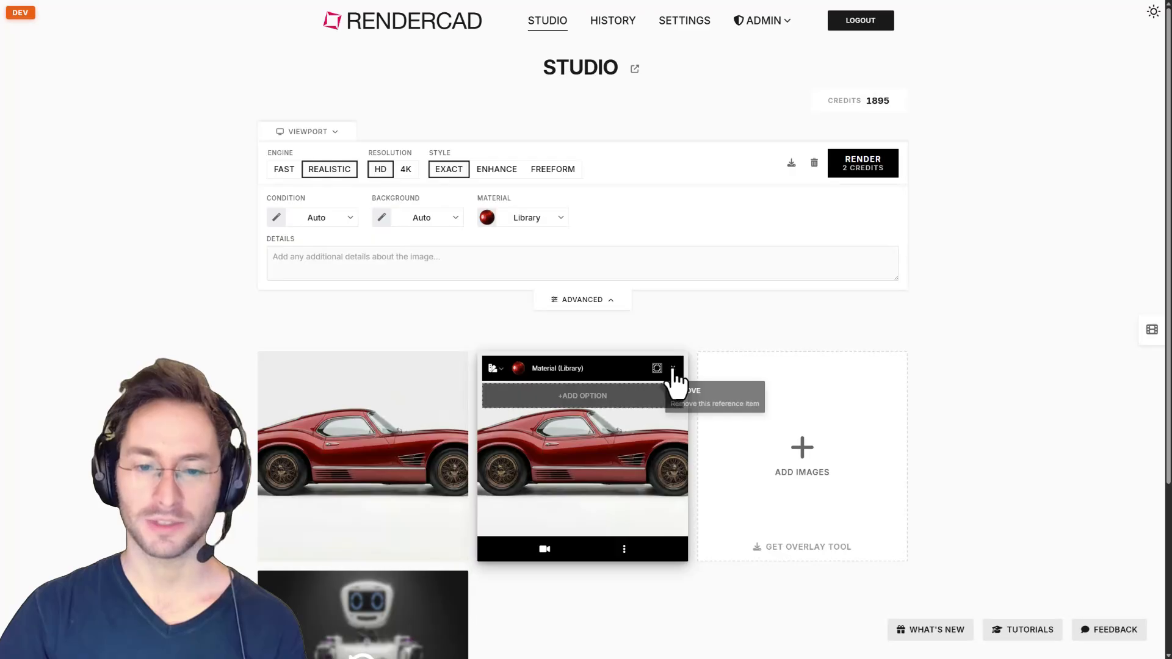
{"action": "left_click", "coordinate": [526, 220]}
{"action": "left_click", "coordinate": [539, 252]}
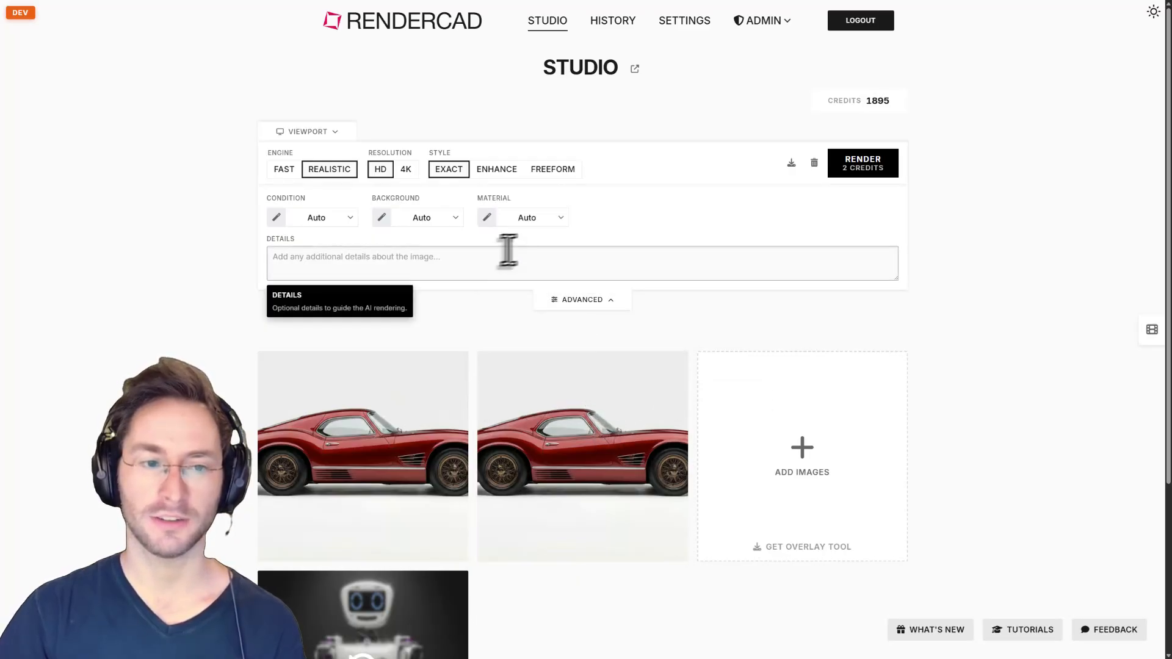
Pick the bright white studio room from the Automobile background library and override all references.
{"action": "left_click", "coordinate": [428, 221]}
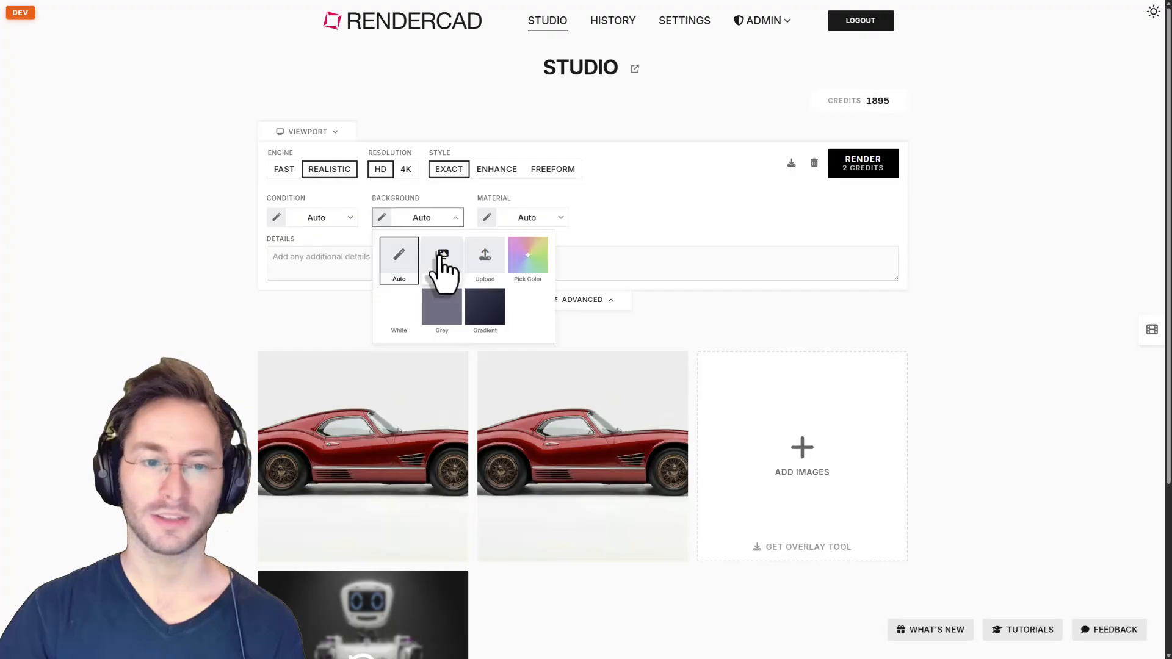
{"action": "left_click", "coordinate": [443, 261]}
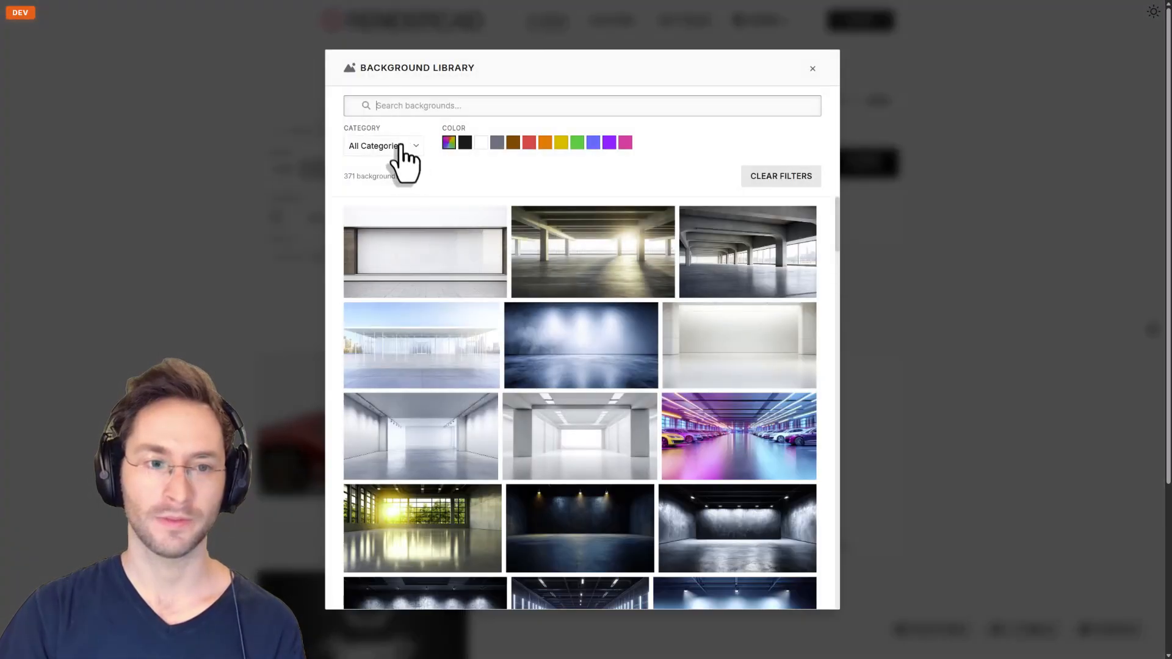
{"action": "left_click", "coordinate": [401, 147]}
{"action": "left_click", "coordinate": [392, 188]}
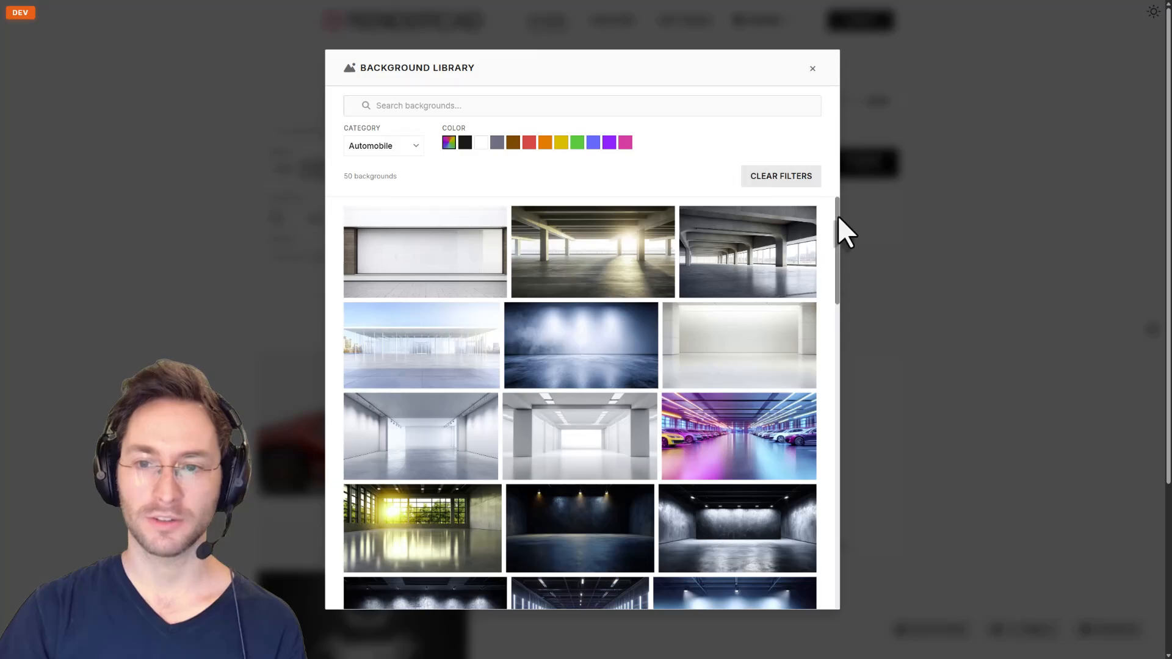
{"action": "left_click_drag", "start_coordinate": [838, 216], "coordinate": [864, 431]}
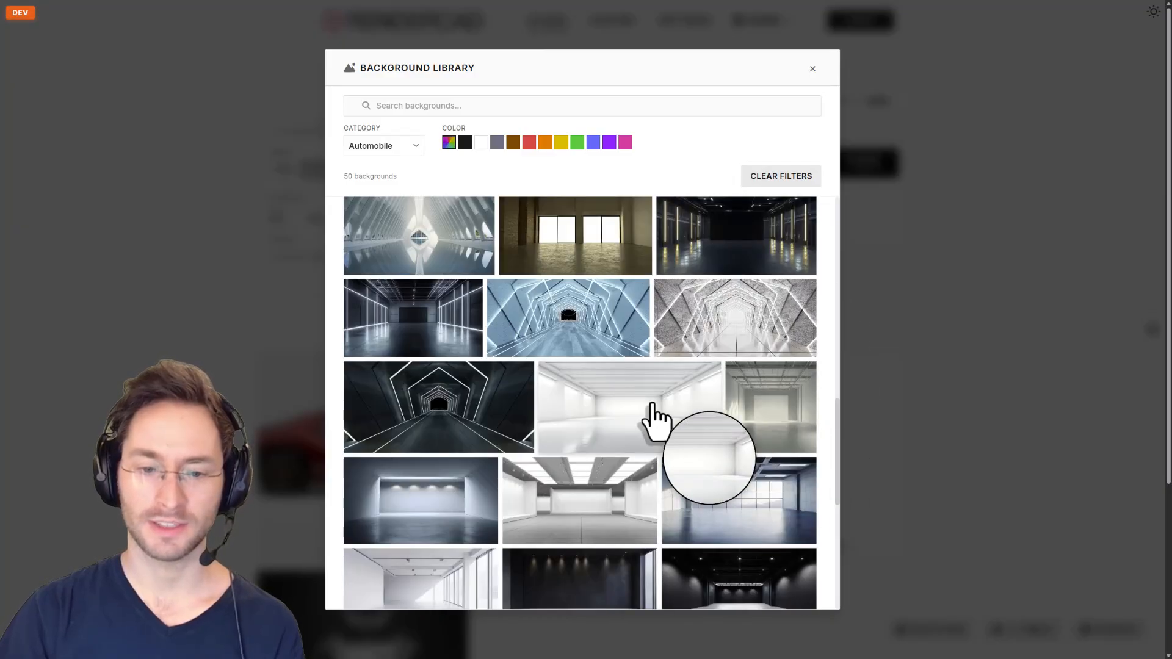
{"action": "left_click", "coordinate": [652, 405]}
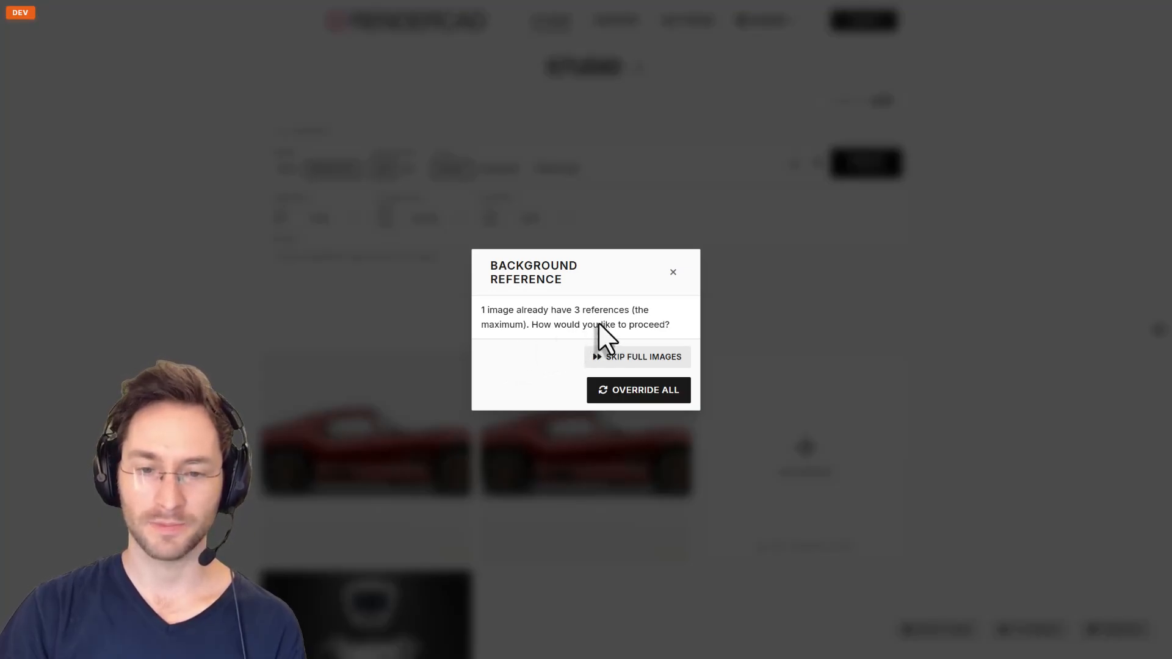
{"action": "left_click", "coordinate": [634, 393]}
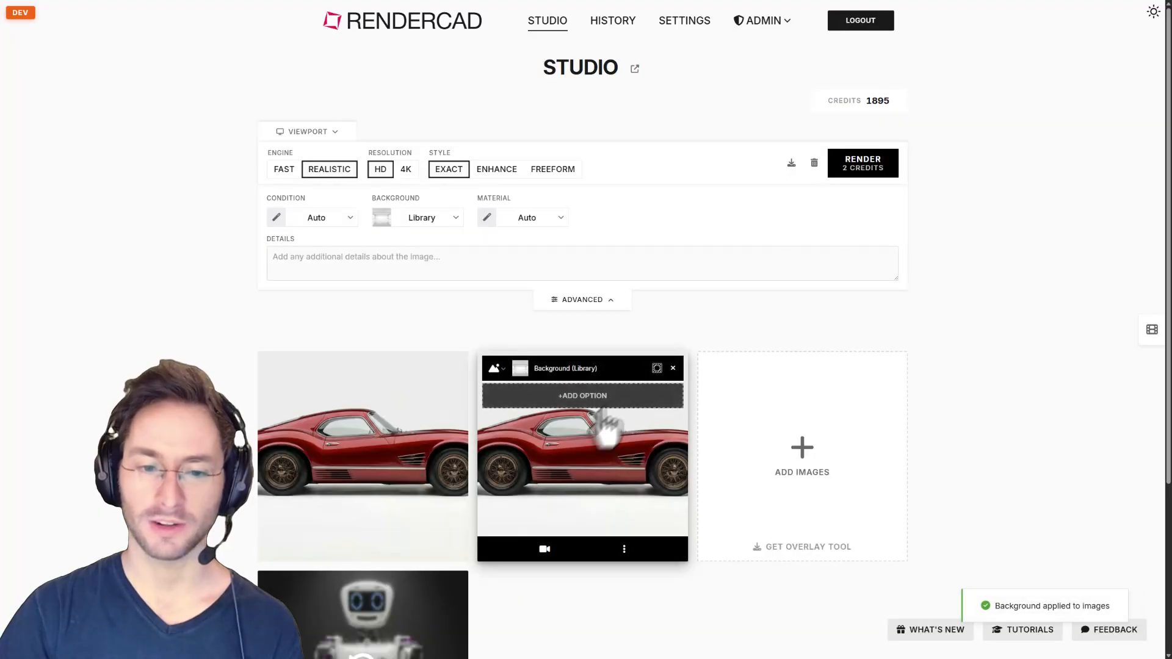
{"action": "mouse_move", "coordinate": [405, 460]}
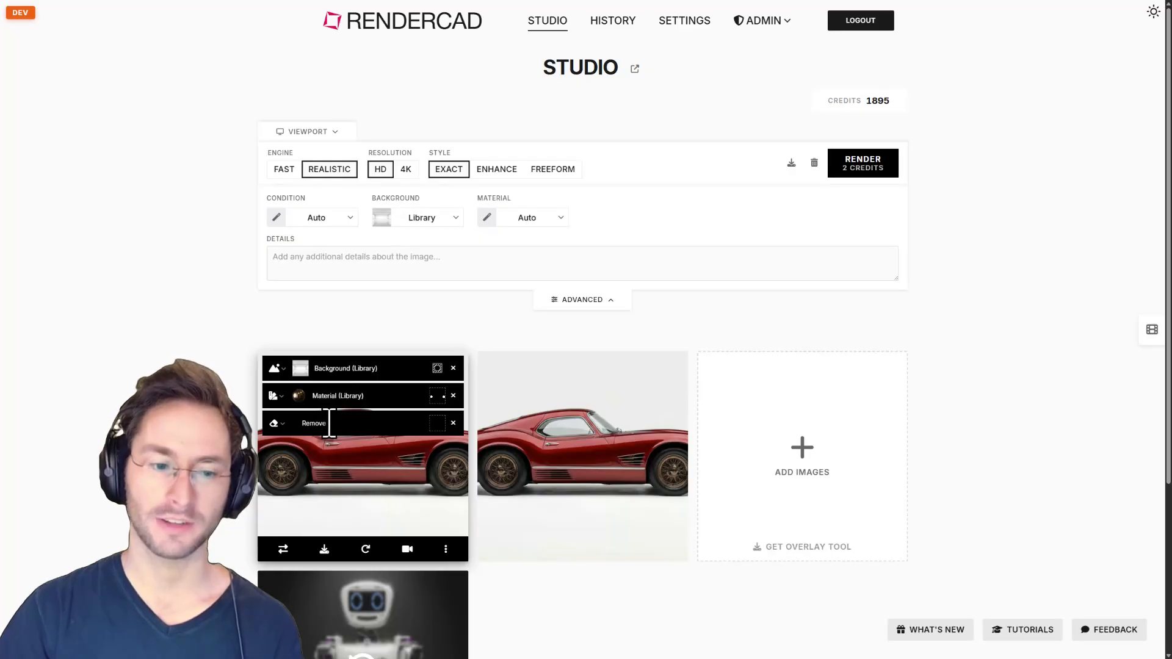
{"action": "mouse_move", "coordinate": [562, 419]}
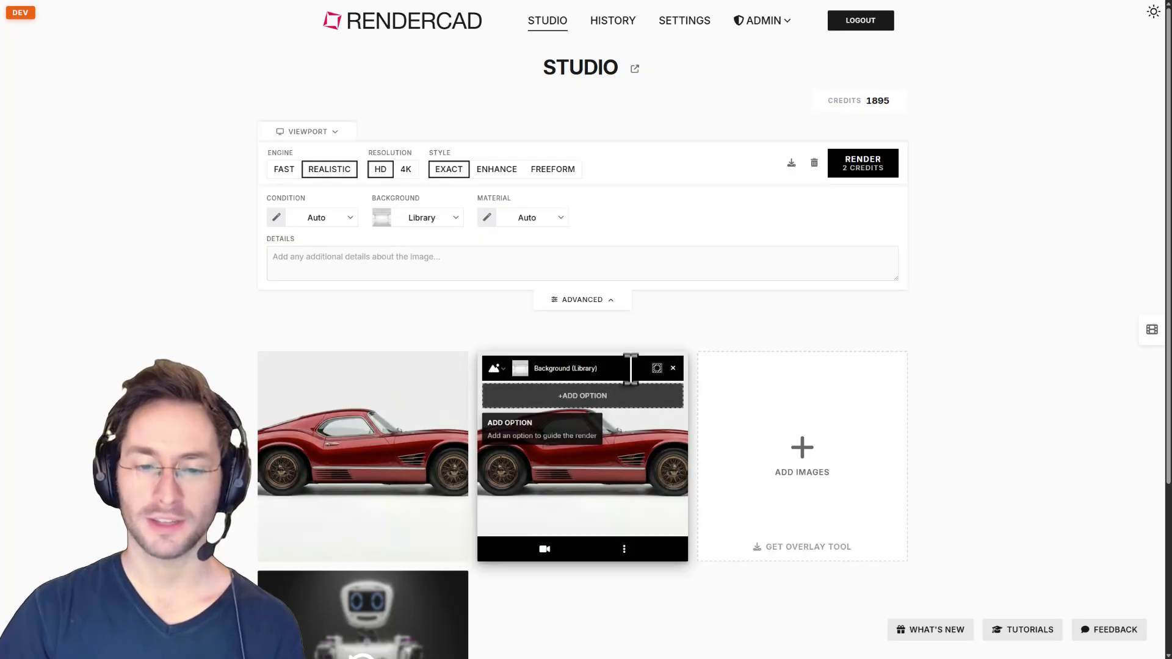
{"action": "left_click", "coordinate": [578, 443]}
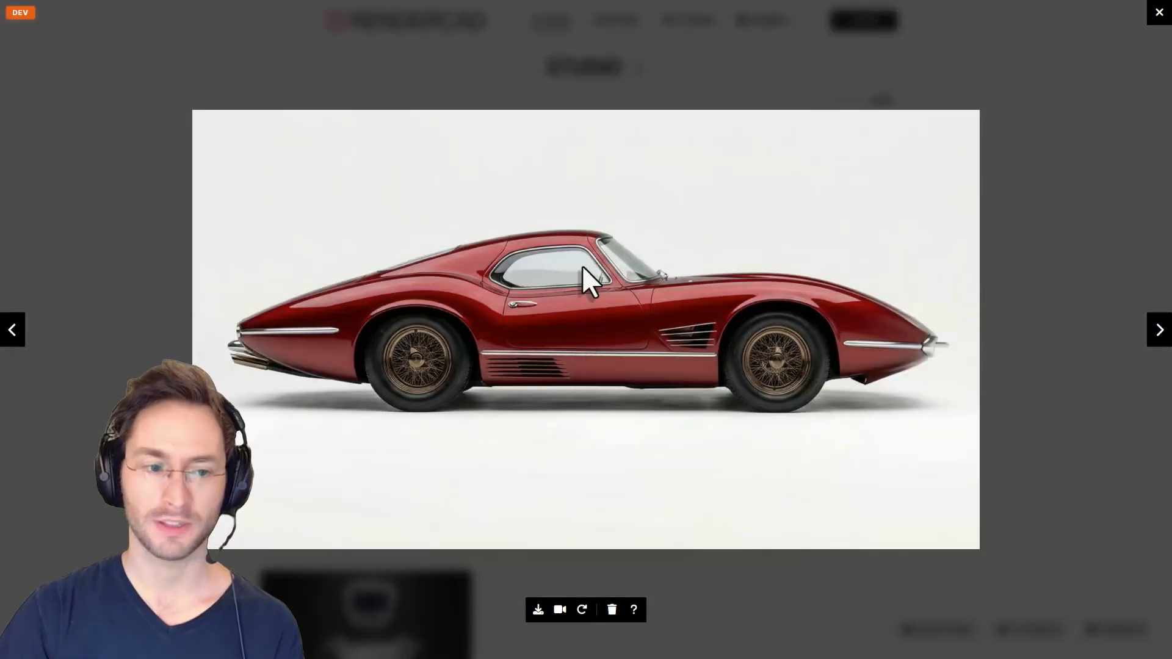
{"action": "left_click", "coordinate": [1041, 362]}
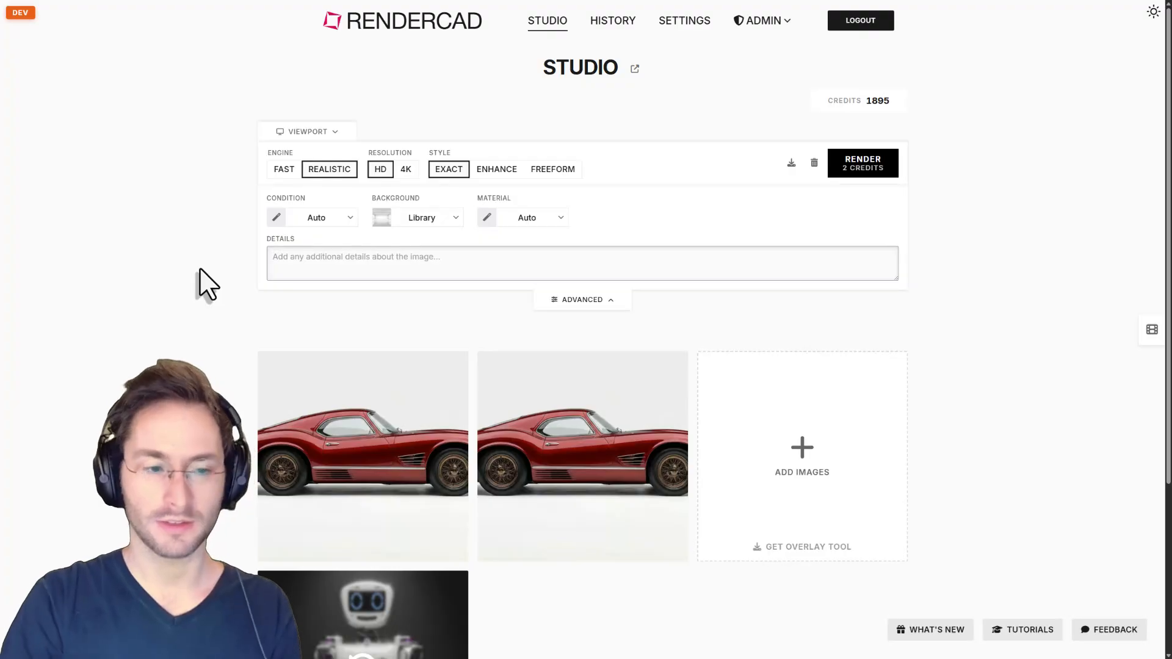
Enter the 'tint windows dark' detail and render the second car card.
{"action": "type", "text": "tint windows dark"}
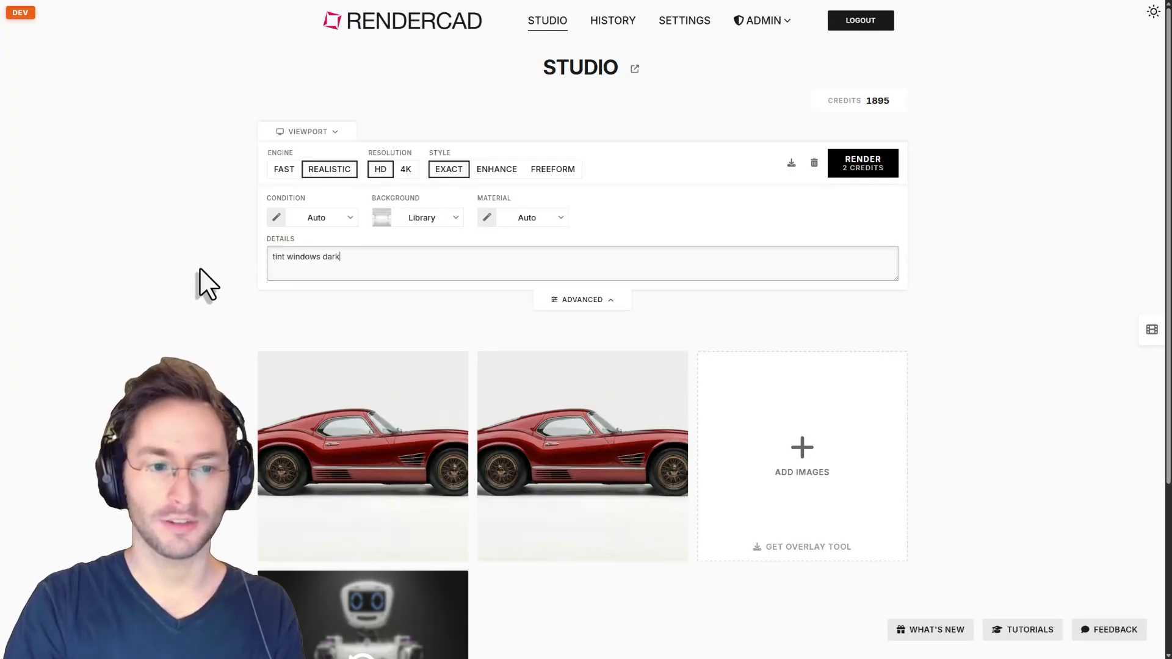
{"action": "left_click", "coordinate": [871, 165]}
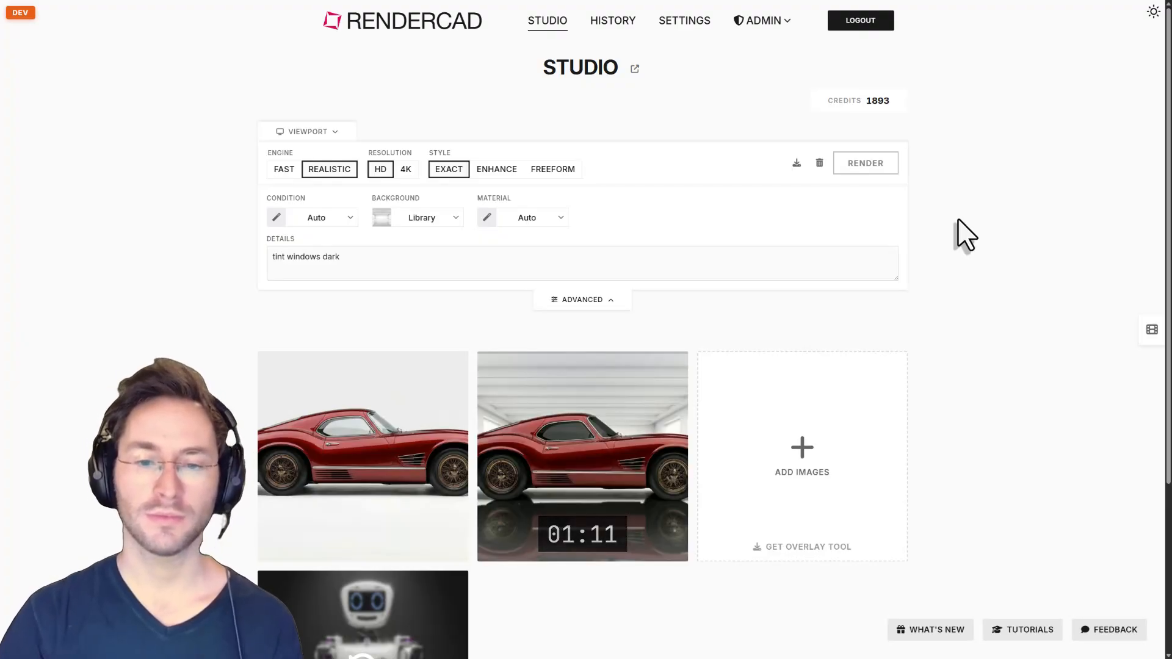
Compare the garage render full-screen against the original car, then close the viewer.
{"action": "left_click", "coordinate": [582, 445]}
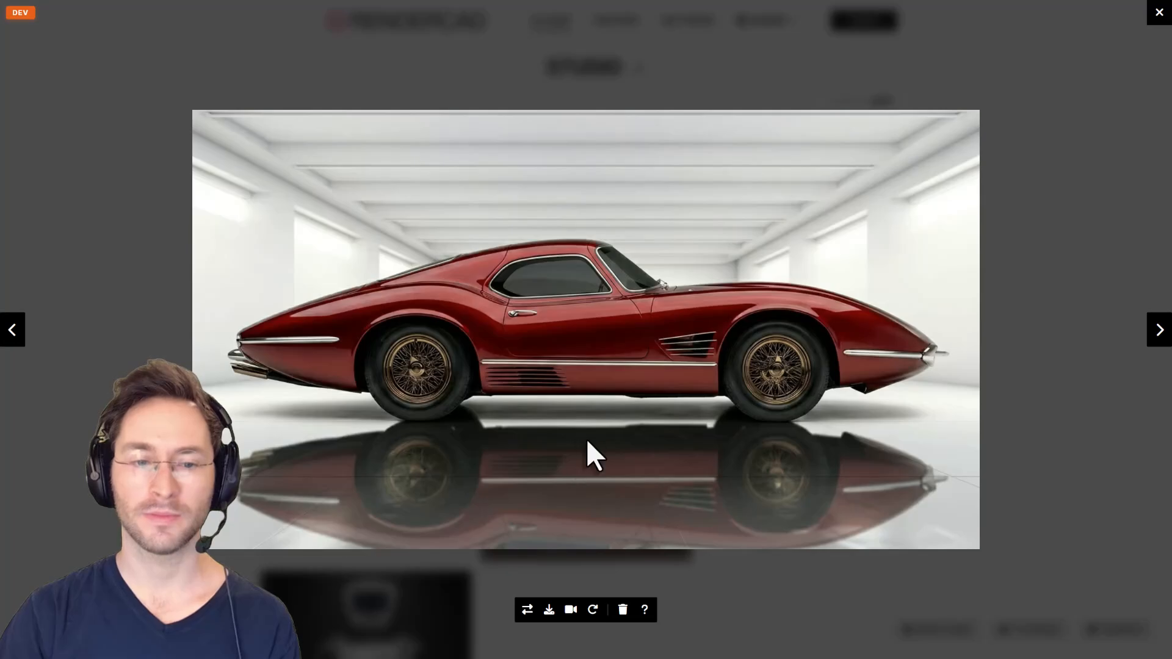
{"action": "left_click", "coordinate": [528, 611]}
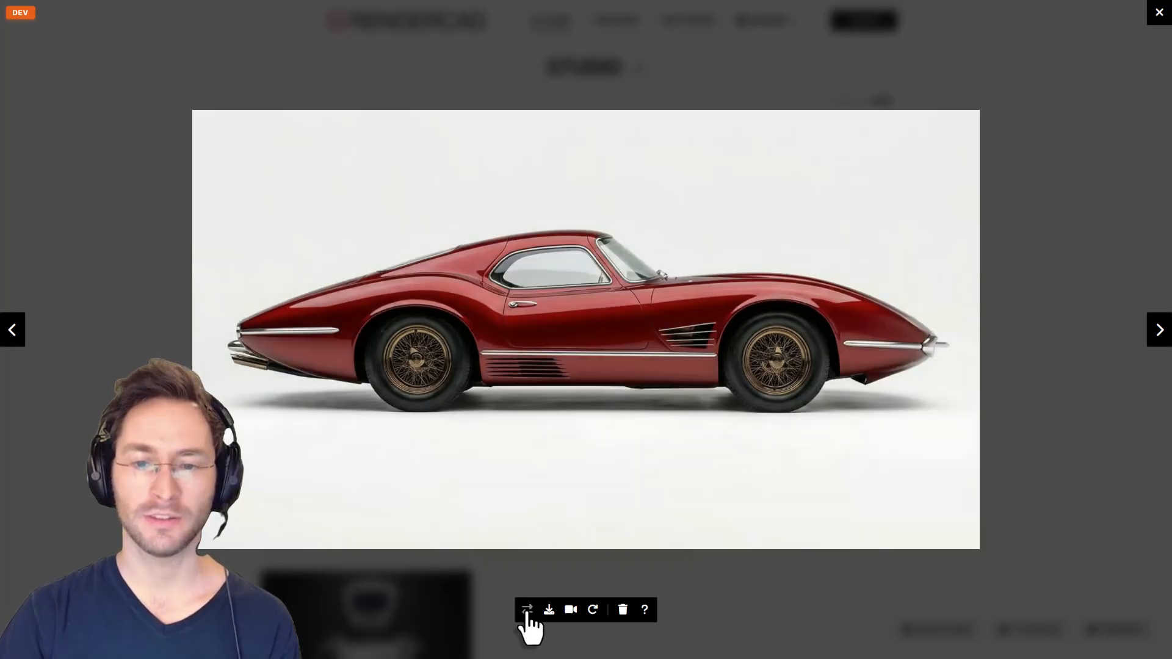
{"action": "left_click", "coordinate": [528, 611]}
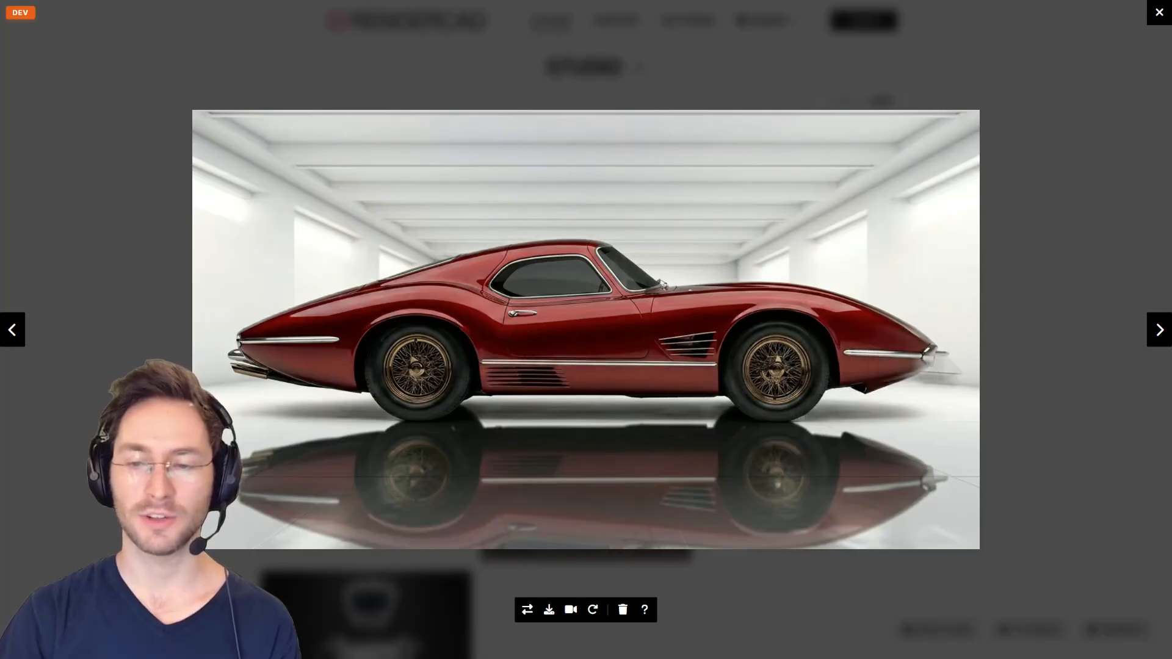
{"action": "left_click", "coordinate": [1102, 268]}
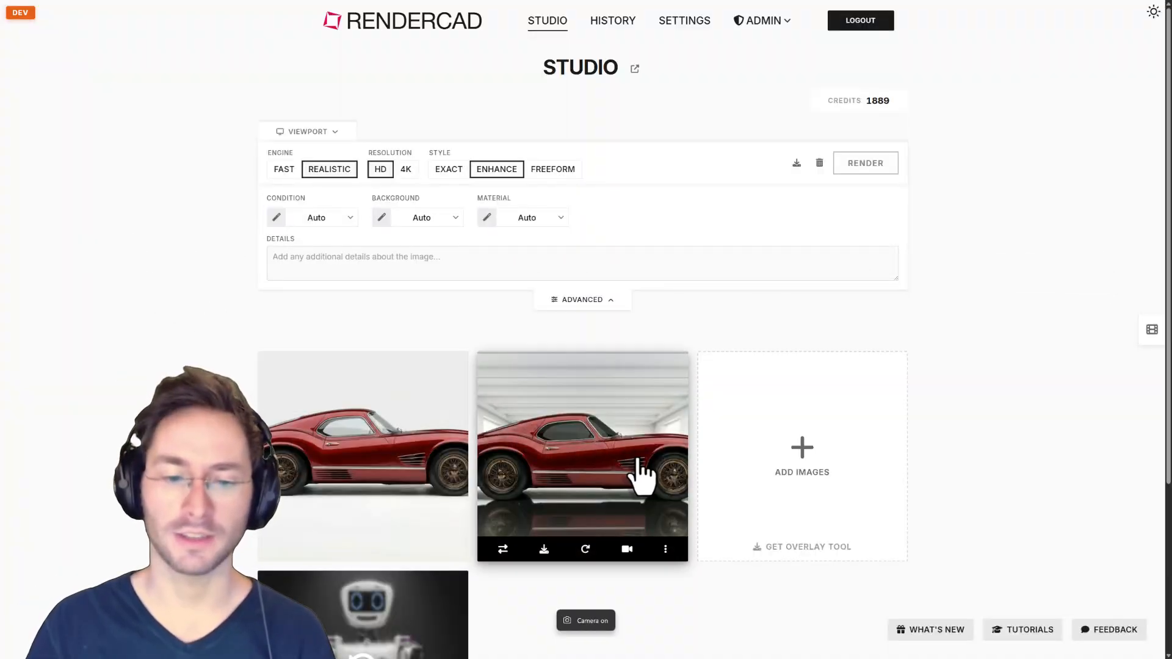
Use the garage render as the new base via Re-render > Modify Render.
{"action": "left_click", "coordinate": [585, 550]}
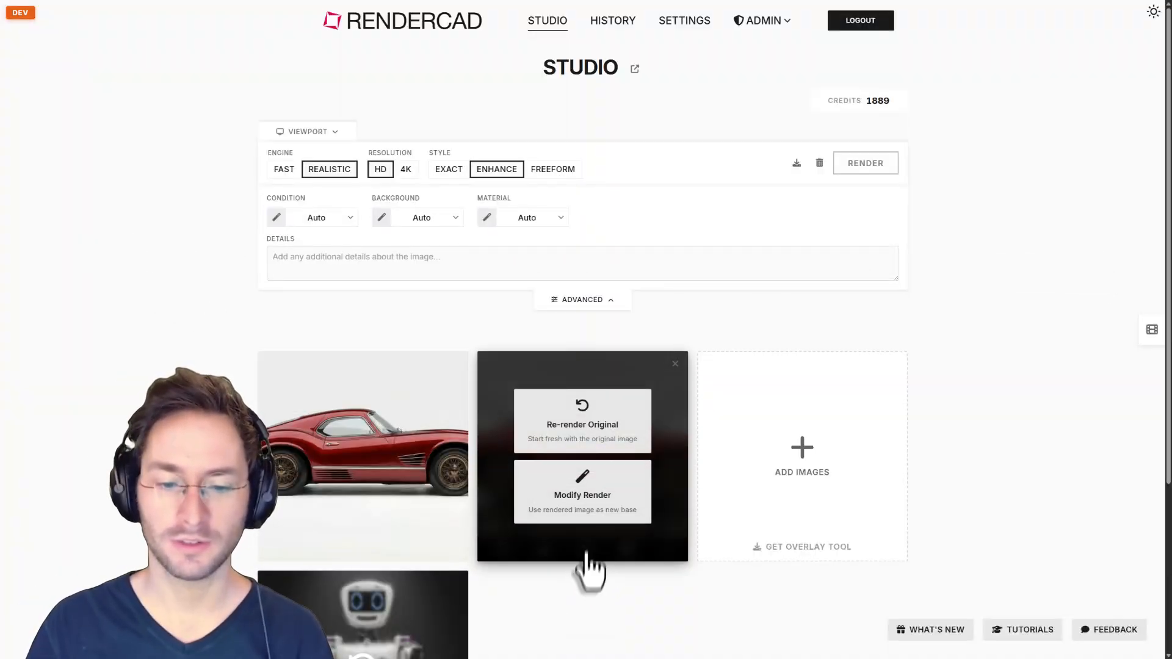
{"action": "left_click", "coordinate": [596, 510]}
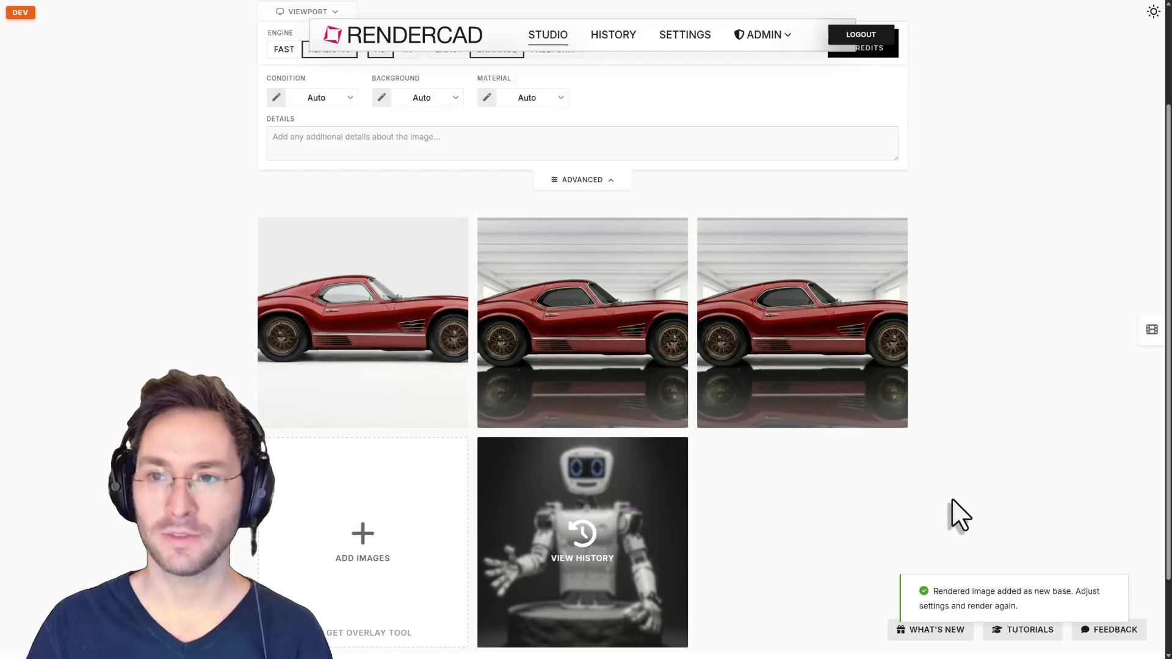
{"action": "scroll", "coordinate": [952, 500], "scroll_direction": "up", "scroll_amount": 2}
Add a Custom option to the third image with the 'replace wheels with this' instruction.
{"action": "mouse_move", "coordinate": [859, 477]}
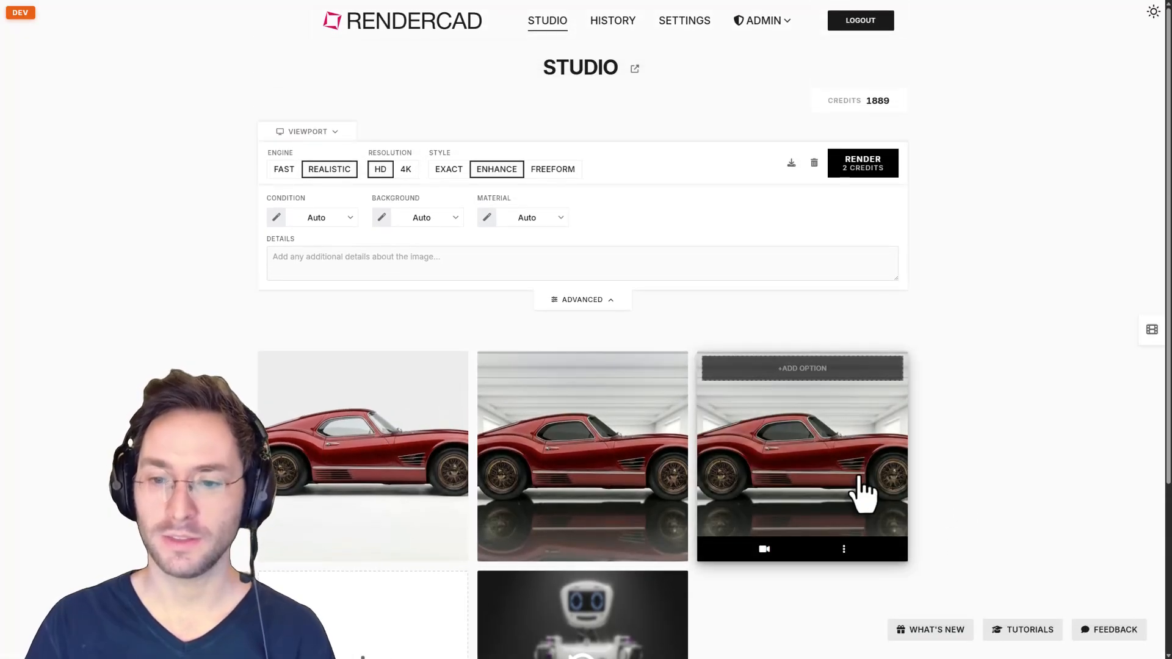
{"action": "left_click", "coordinate": [813, 369]}
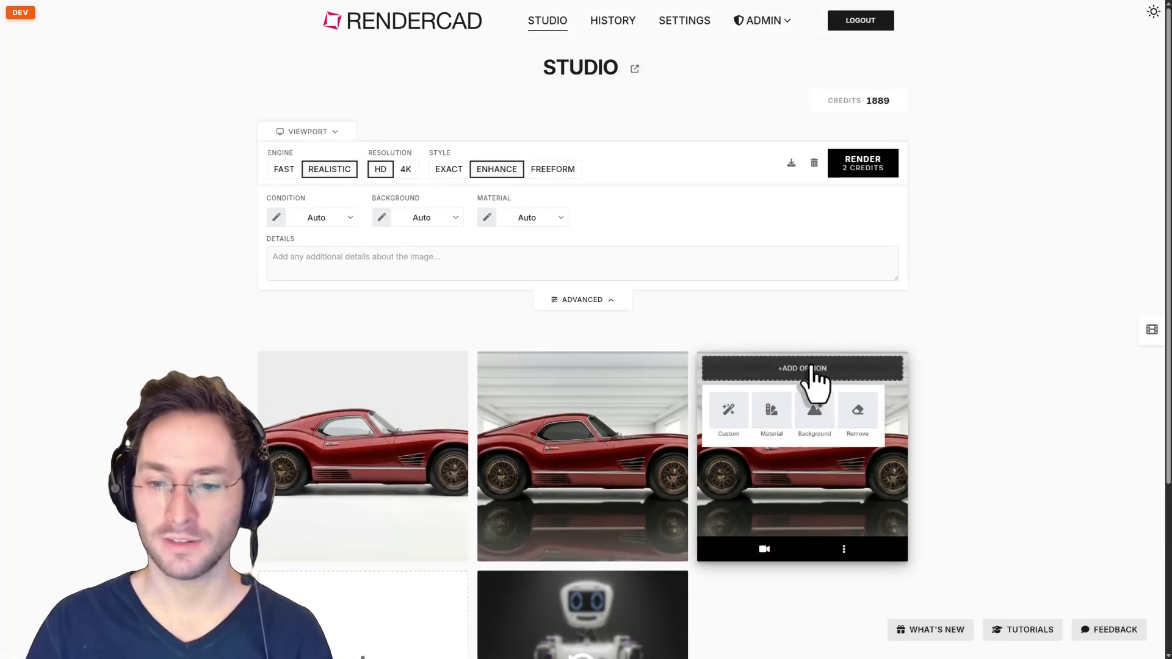
{"action": "left_click", "coordinate": [739, 412]}
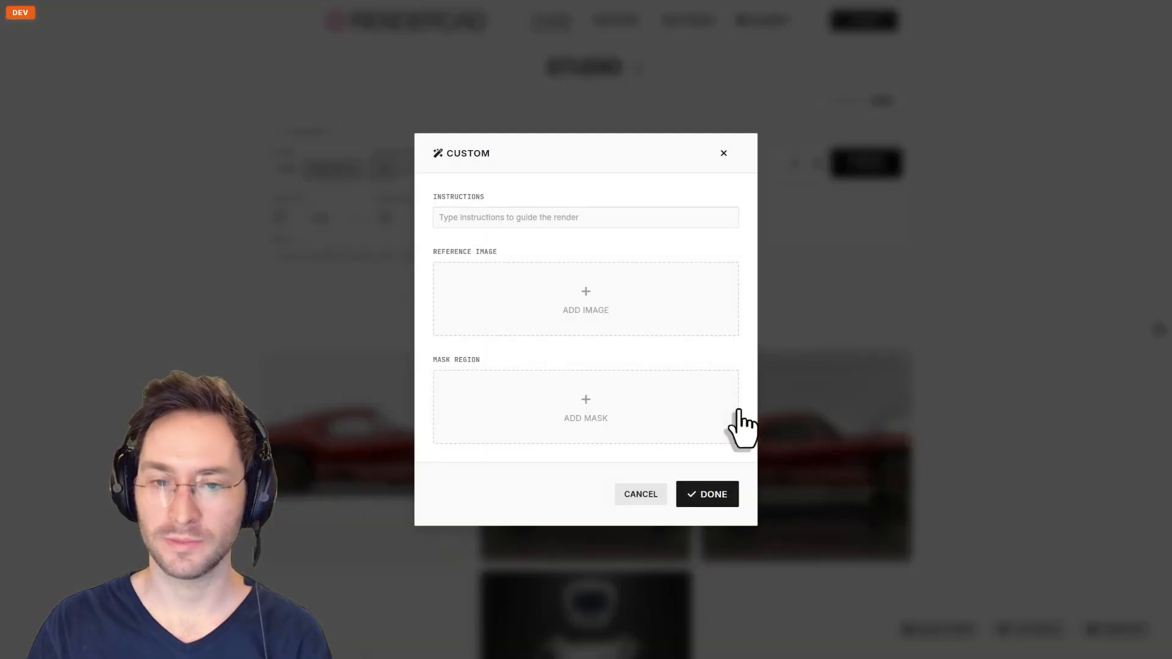
{"action": "left_click", "coordinate": [559, 217]}
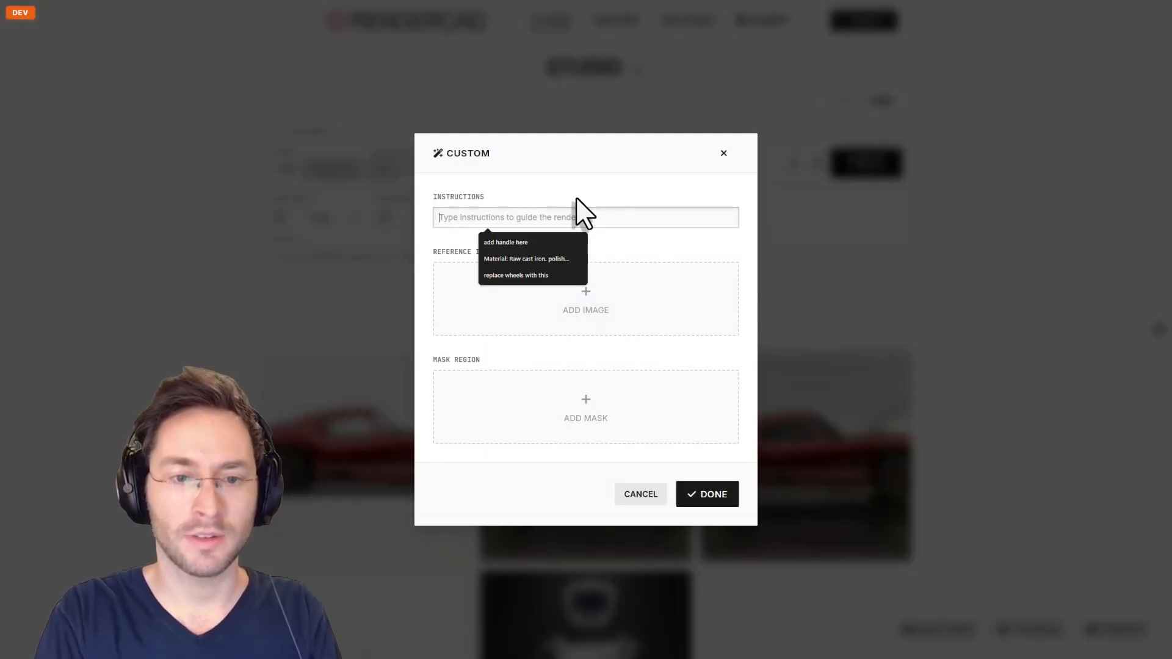
{"action": "type", "text": "replace wheels with this"}
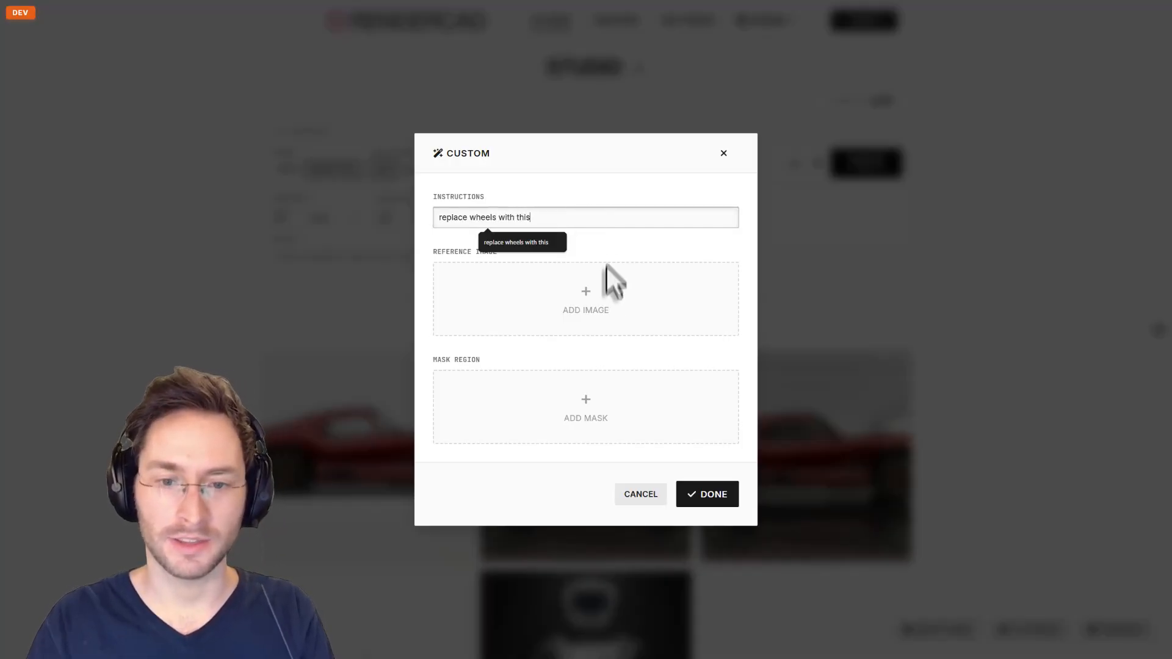
Attach the tire JPG from Downloads as the wheel reference image.
{"action": "left_click", "coordinate": [602, 301]}
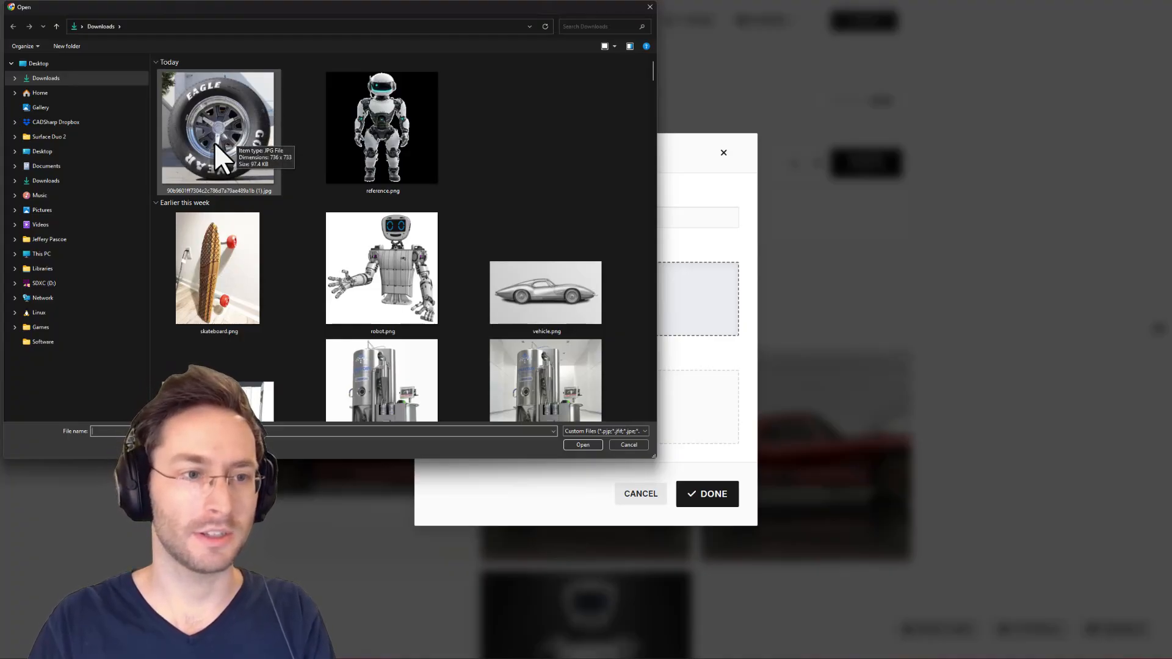
{"action": "double_click", "coordinate": [214, 141]}
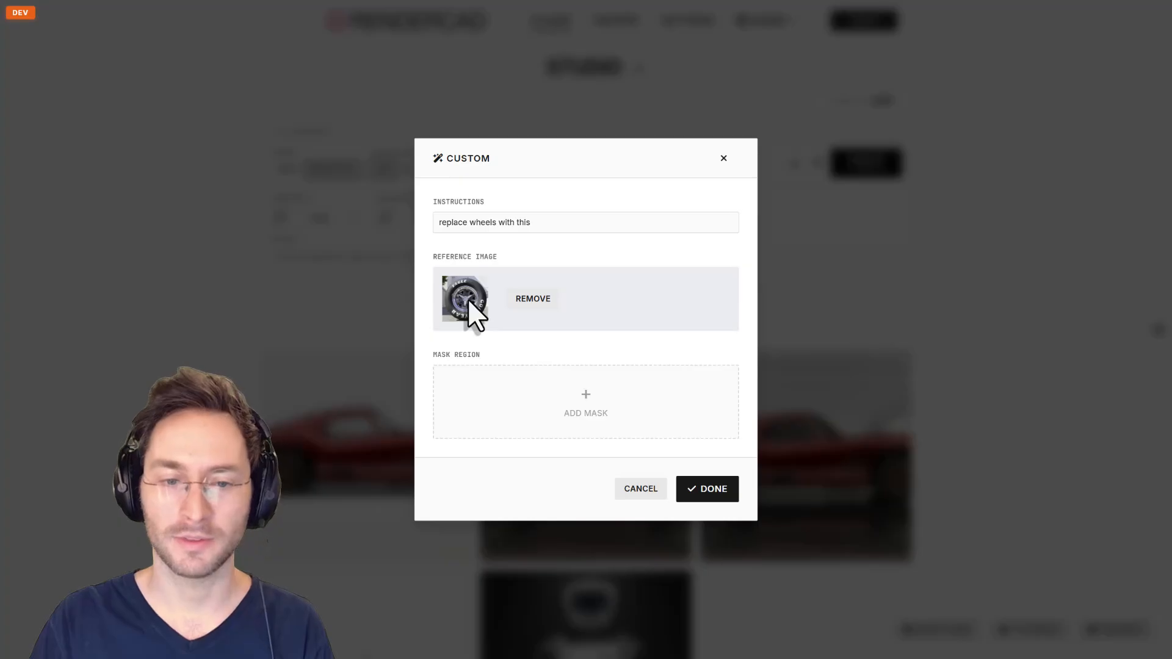
Mask the front and rear wheels with a larger brush and confirm the wheel-replacement option.
{"action": "left_click", "coordinate": [531, 398]}
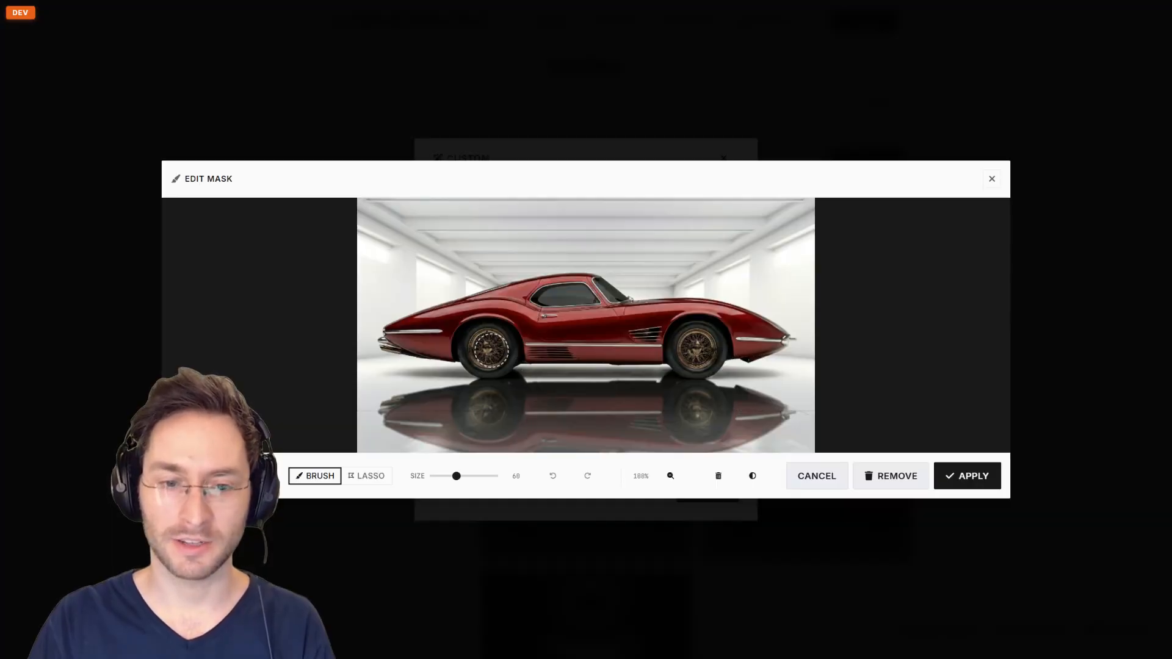
{"action": "scroll", "coordinate": [492, 350], "scroll_direction": "up", "scroll_amount": 4}
{"action": "left_click", "coordinate": [487, 351]}
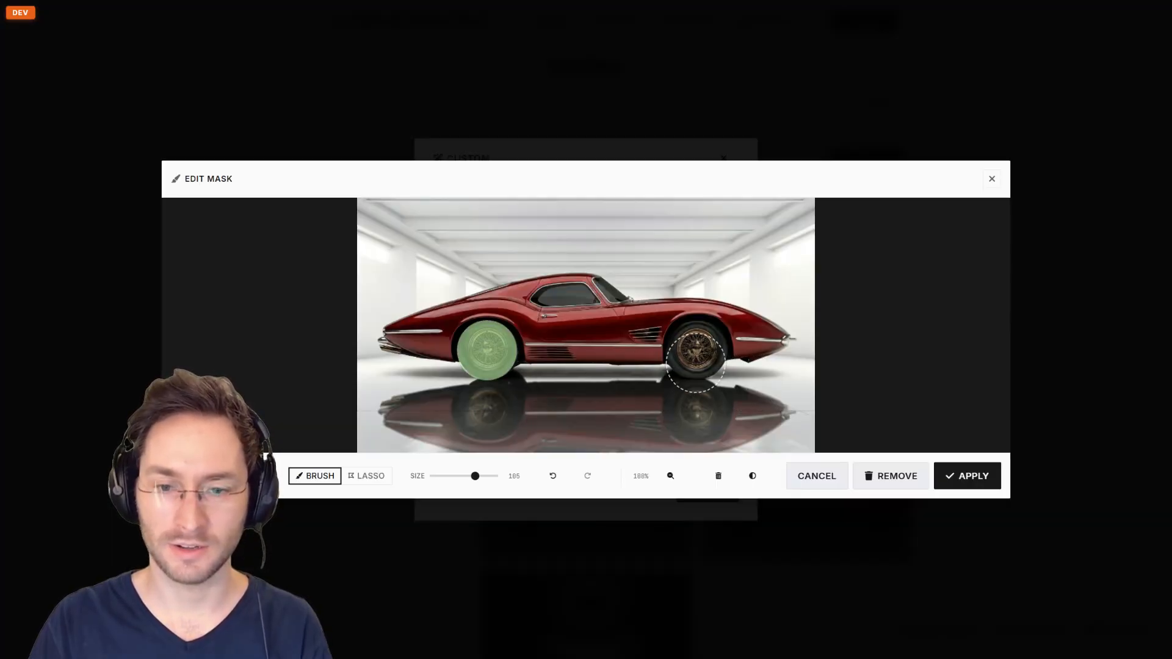
{"action": "left_click", "coordinate": [696, 351]}
{"action": "left_click", "coordinate": [966, 478]}
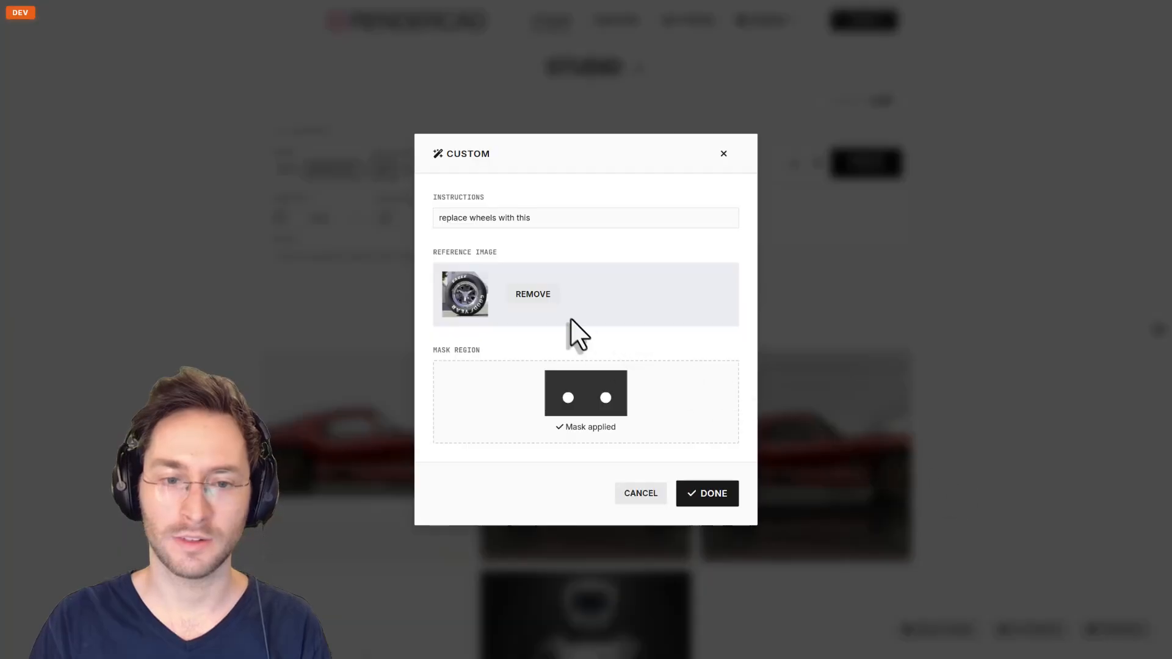
{"action": "left_click", "coordinate": [699, 493]}
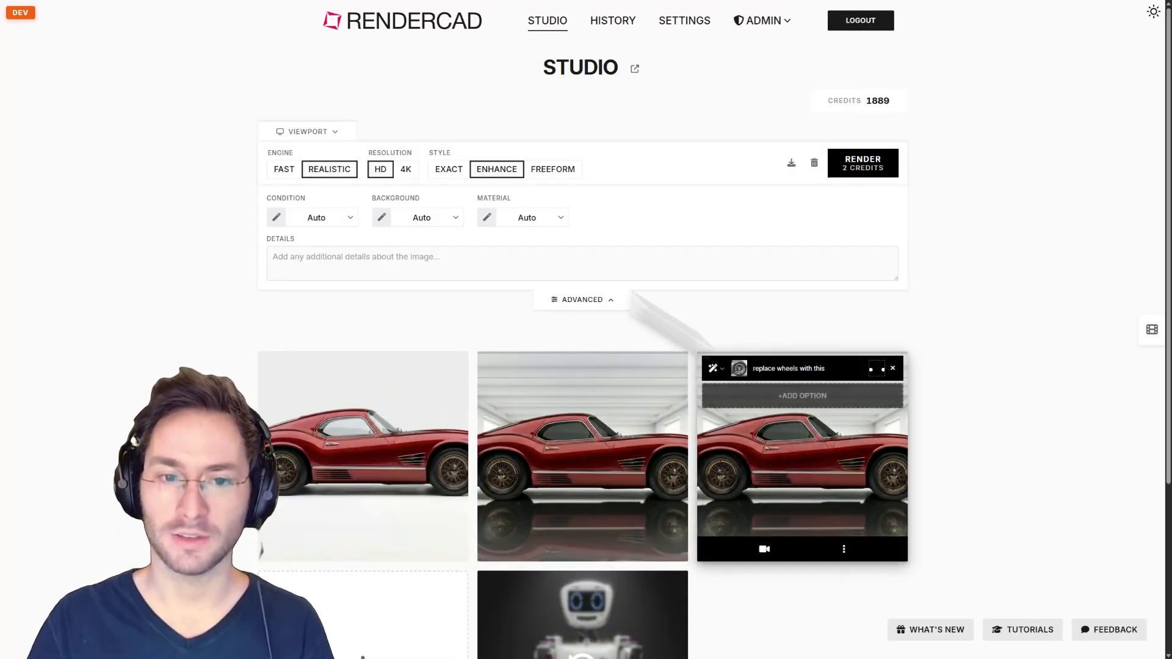
Render the car with reference wheels in Enhance style and view the result full-screen.
{"action": "left_click", "coordinate": [447, 169]}
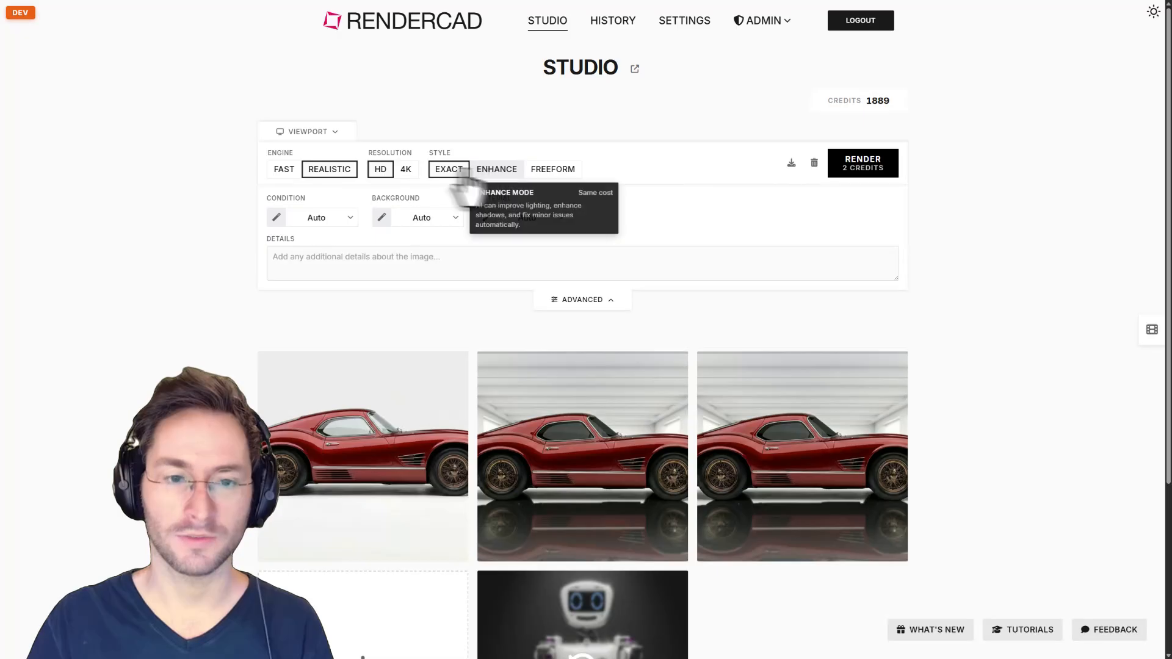
{"action": "left_click", "coordinate": [489, 169]}
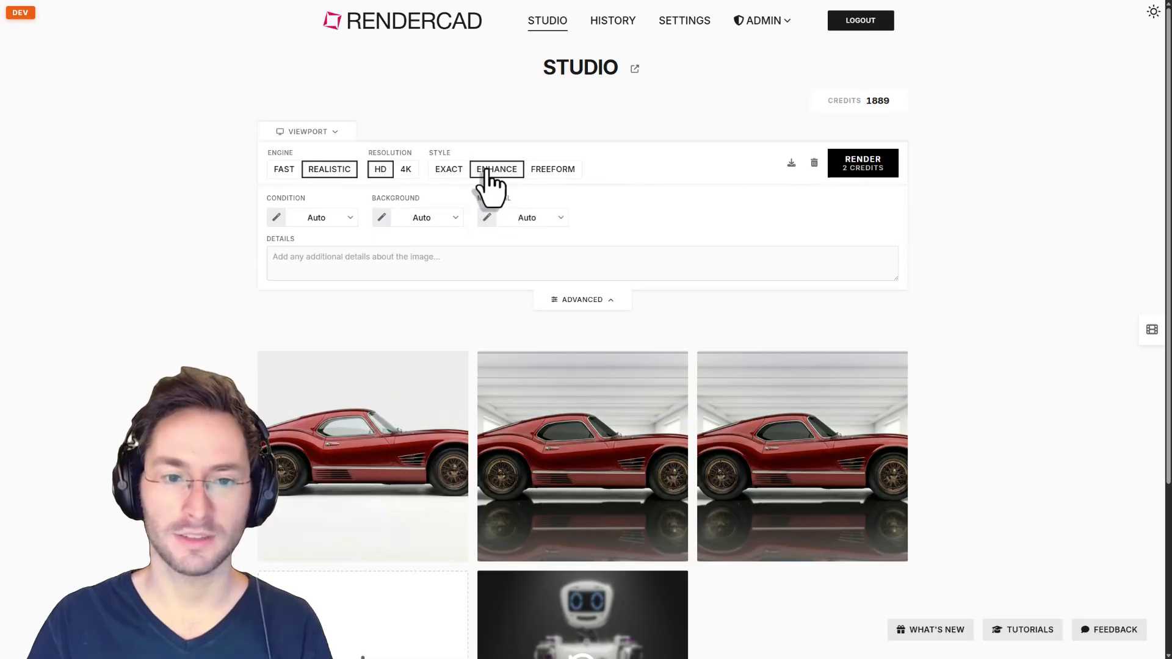
{"action": "left_click", "coordinate": [870, 167]}
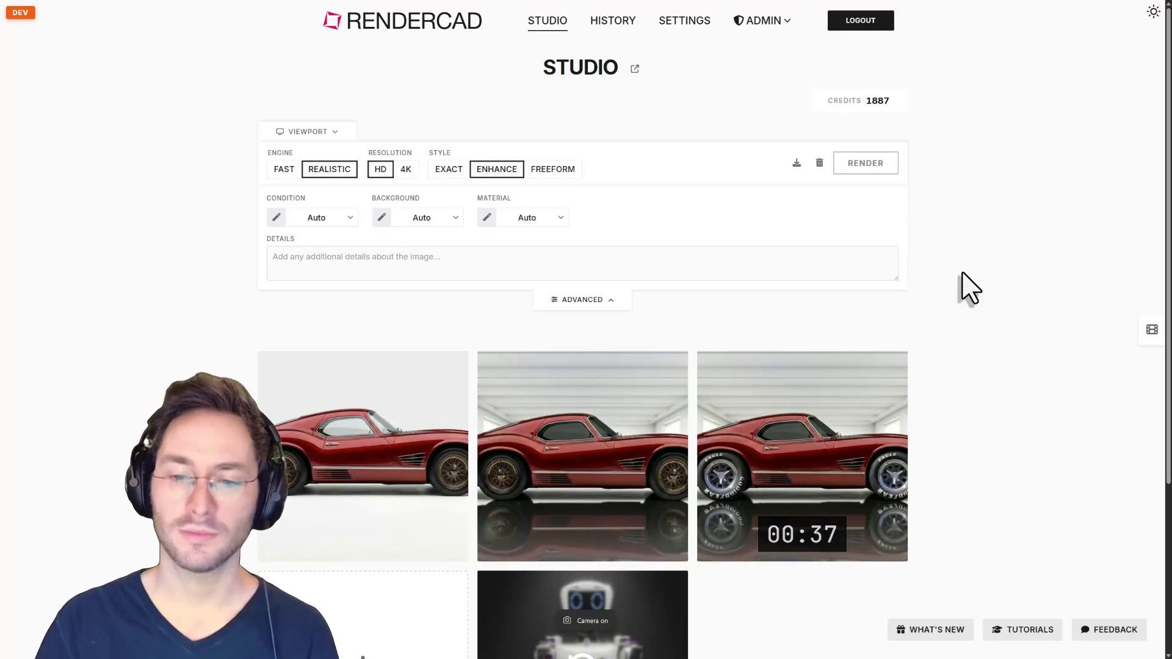
{"action": "left_click", "coordinate": [801, 449]}
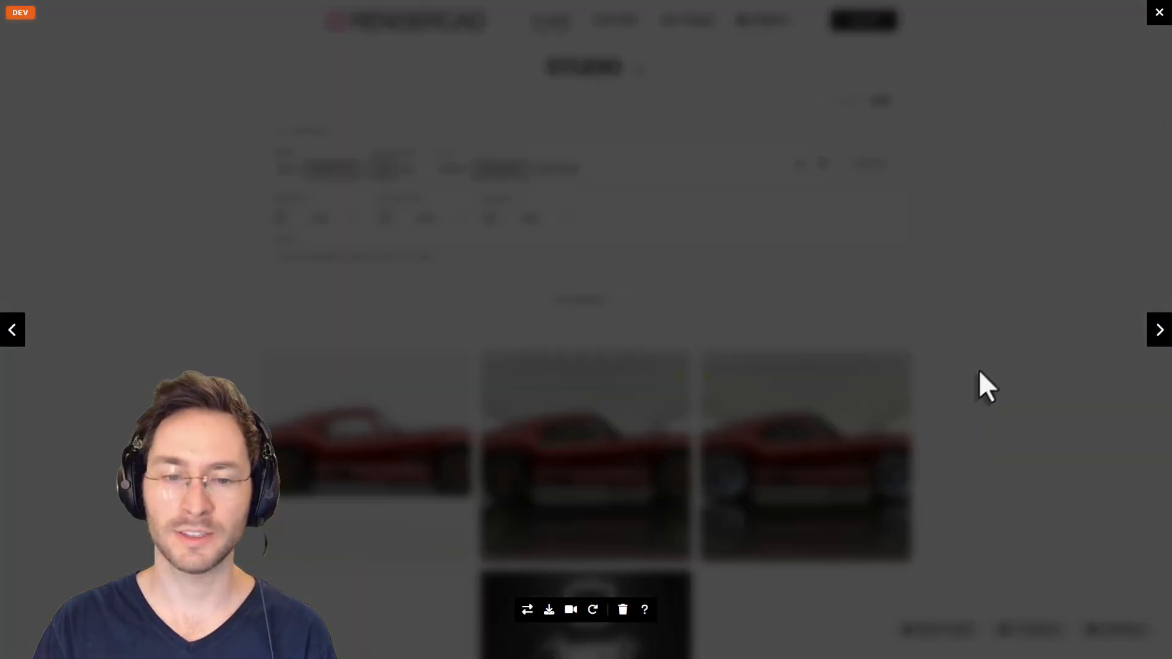